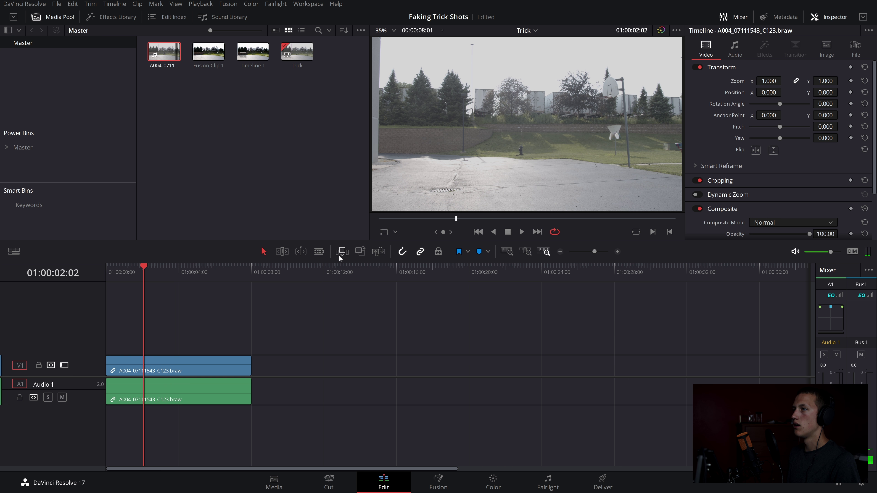
Step: Mark the first throw in the A004_07111543_C123.braw source, from 15:43:56:22 for 5:18, and place it on track V2 at the timeline start
key("j")
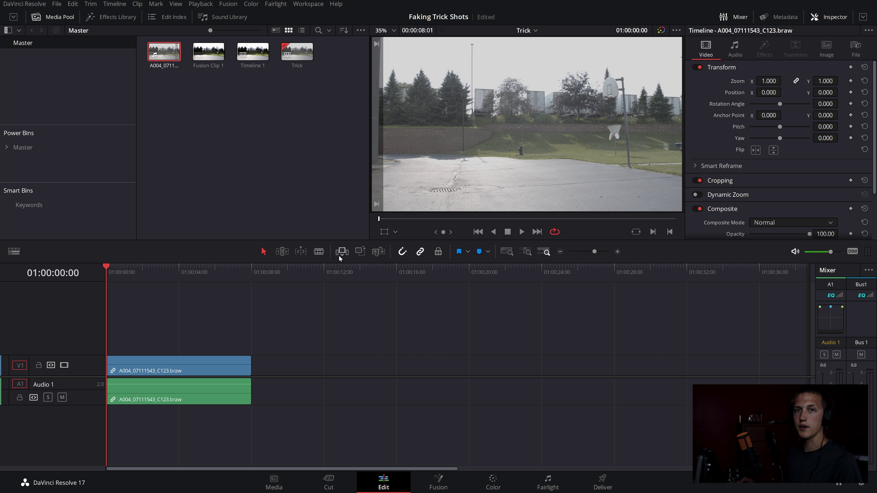
key("q")
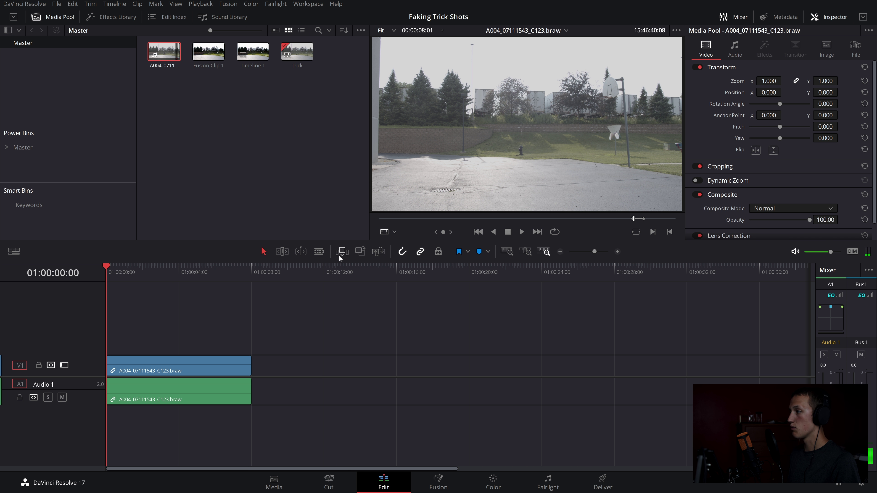
key("j")
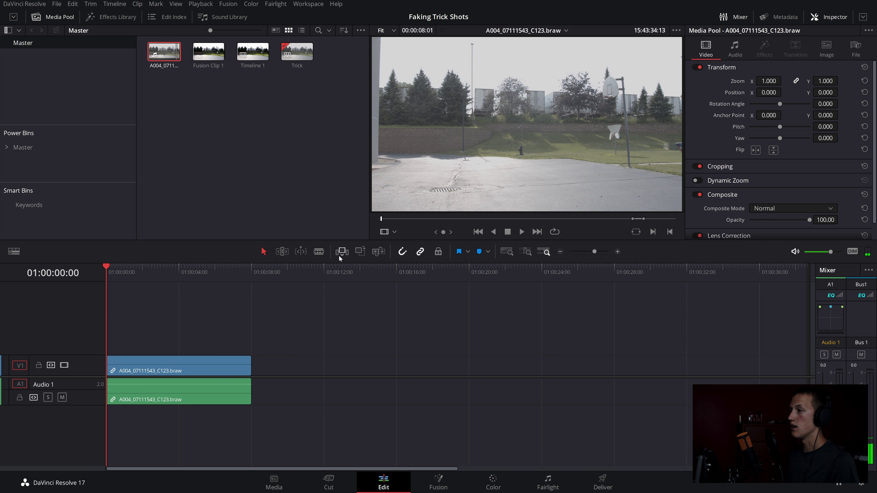
key("l")
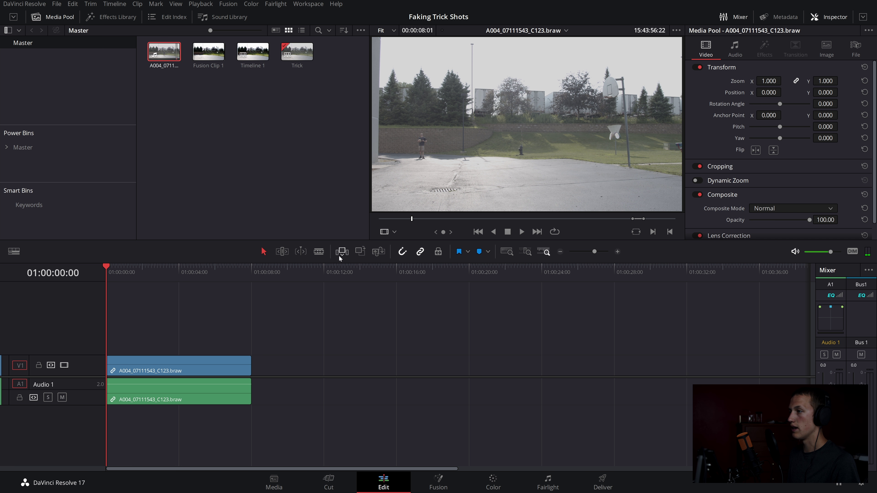
key("i")
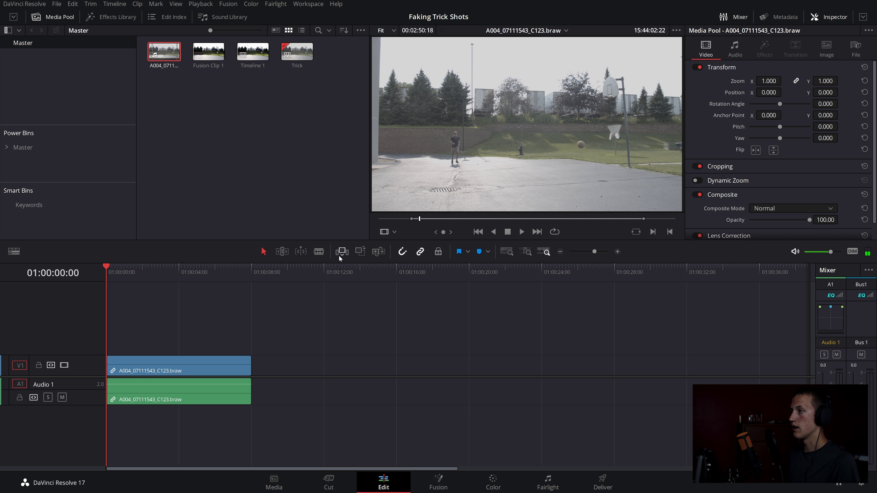
key("o")
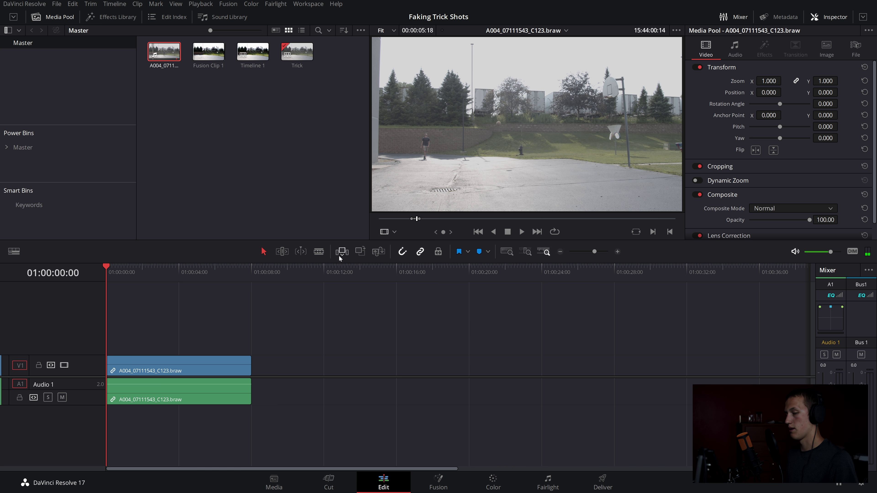
key("F12")
Step: Review the placed throw on the timeline to check how the shooter's movement and the ball play out
key("l")
key("j")
key("j")
key("j")
key("j")
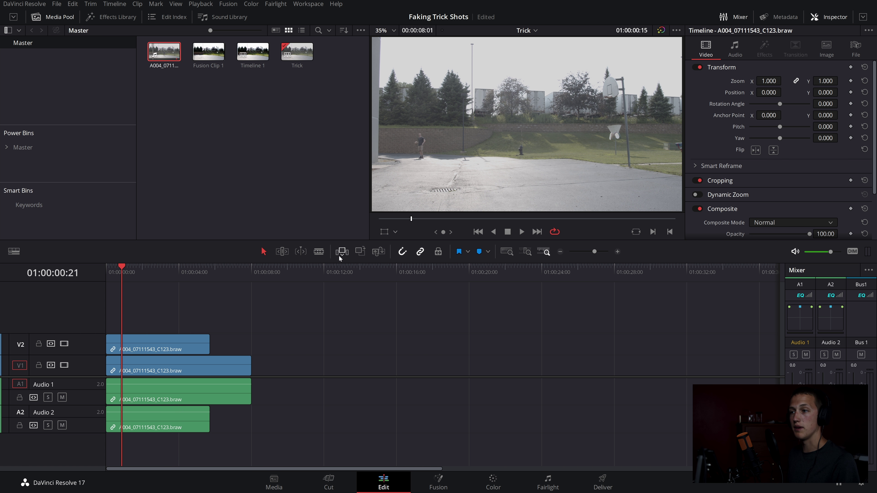
key("l")
key("l")
key("l")
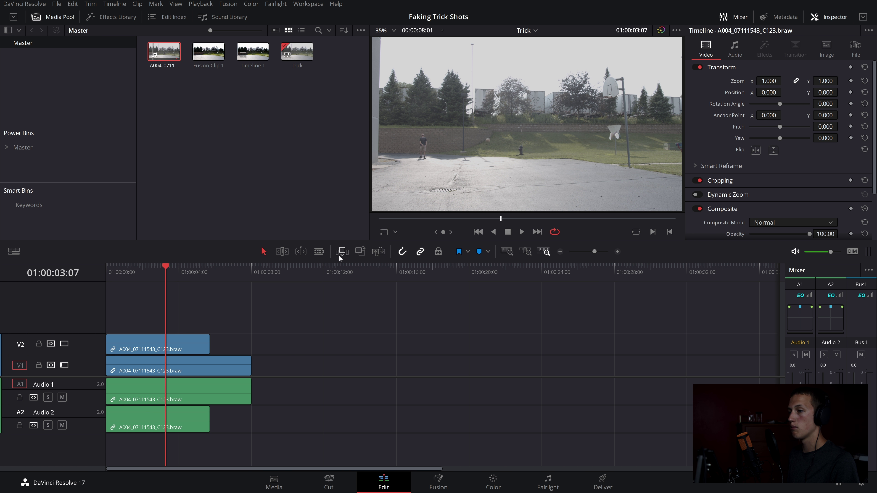
key("j")
Step: Mark the throw nearer the hoop in the source, from 15:45:59:23 for 6:09, and place it on track V3 at the timeline start
key("q")
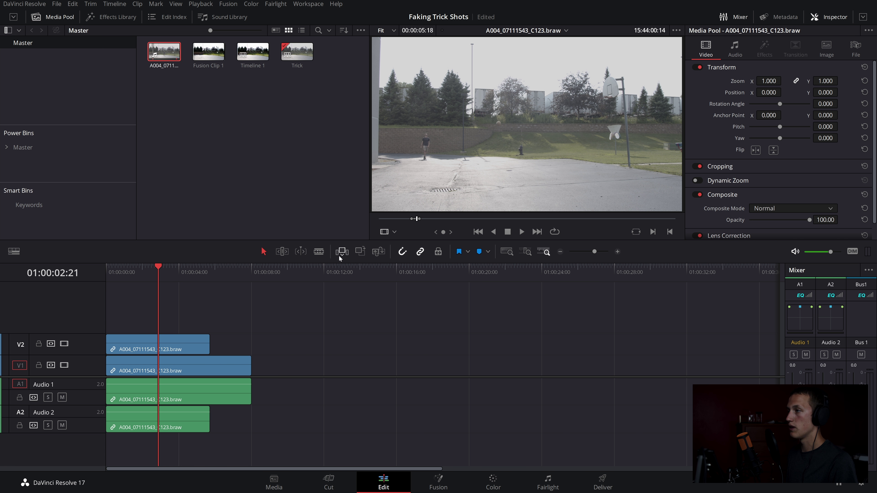
key("l")
key("l")
key("l")
key("l")
key("l")
key("l")
key("l")
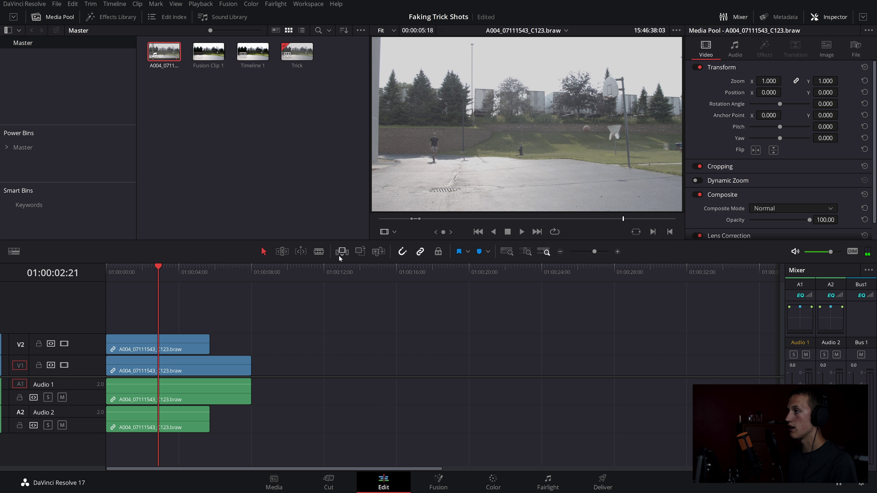
key("j")
key("j")
key("j")
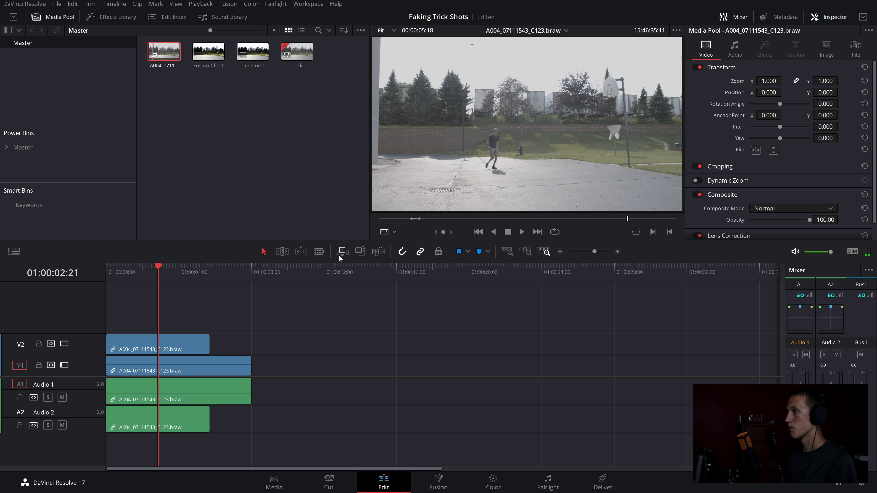
key("l")
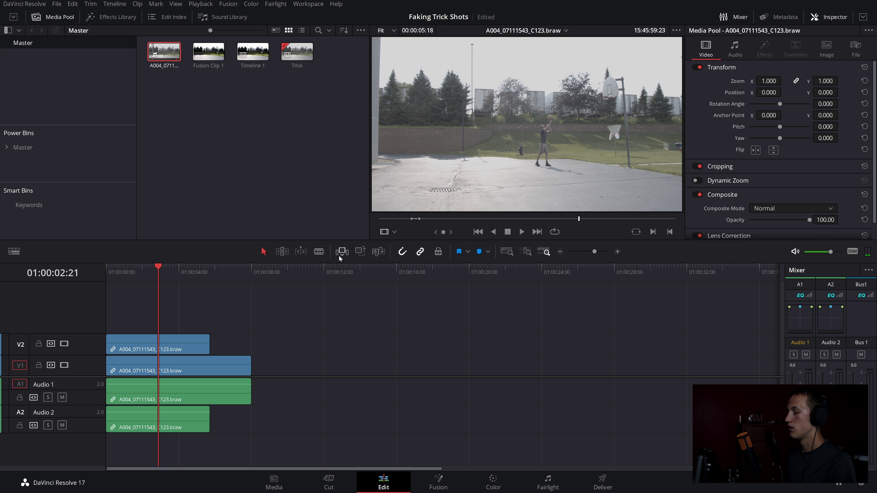
key("alt+x")
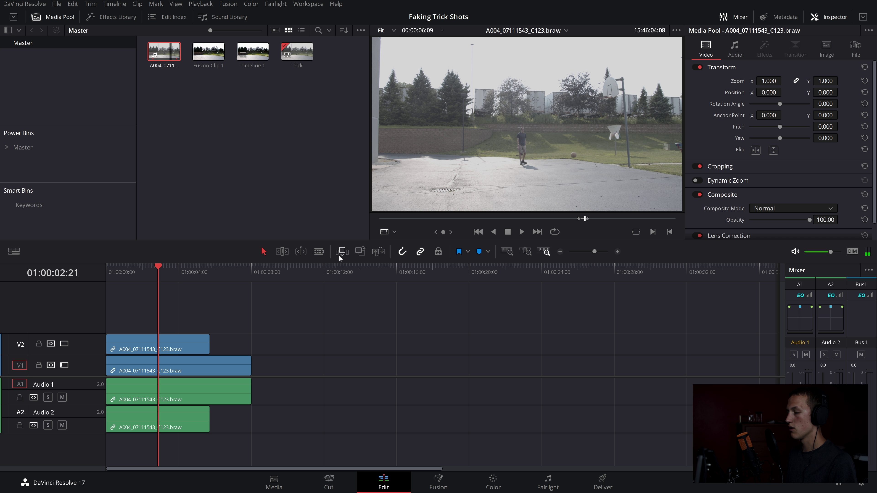
key("q")
key("j")
key("j")
key("j")
key("F12")
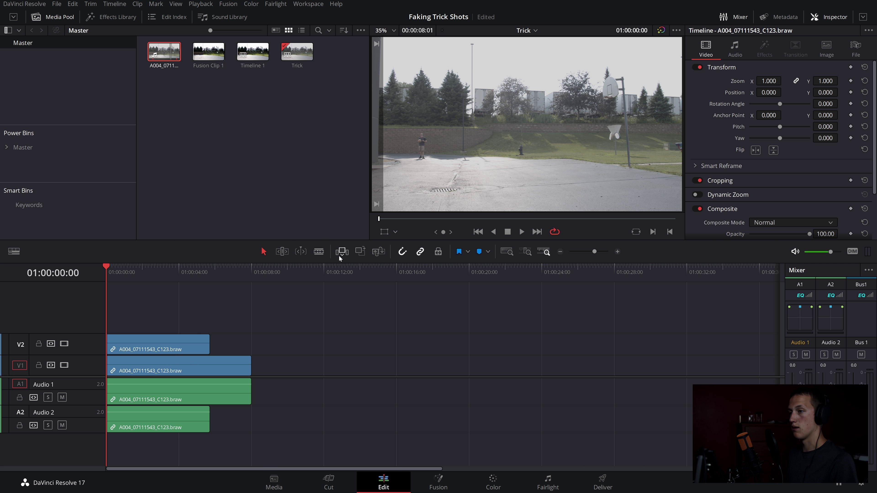
Step: Place a one-second source segment of the close-up foreground ball on track V4 at 01:00:04:07
key("j")
key("j")
key("j")
key("j")
key("q")
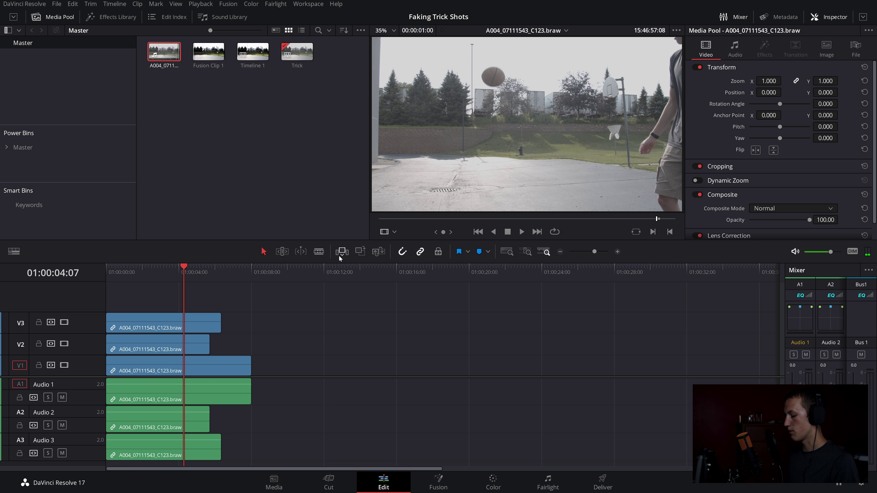
left_click(339, 256)
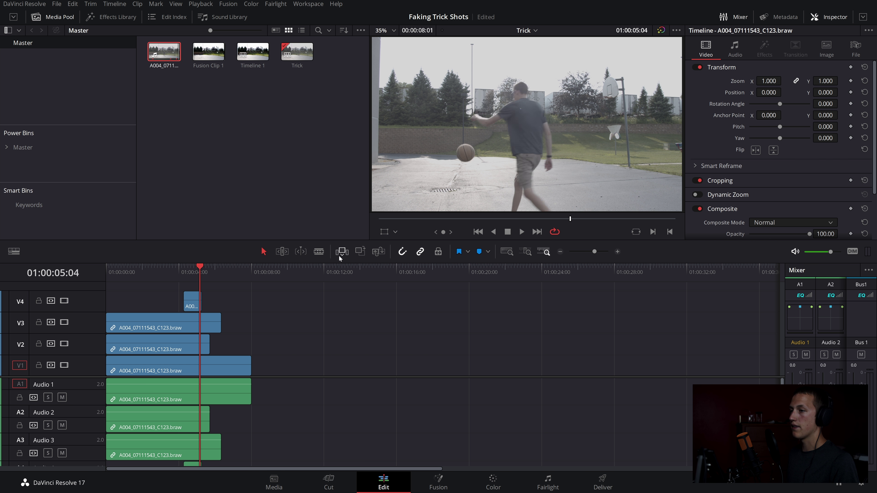
Step: Review the stacked takes on the timeline around the V3 throw
key("j")
key("j")
key("l")
key("k")
key("j")
key("j")
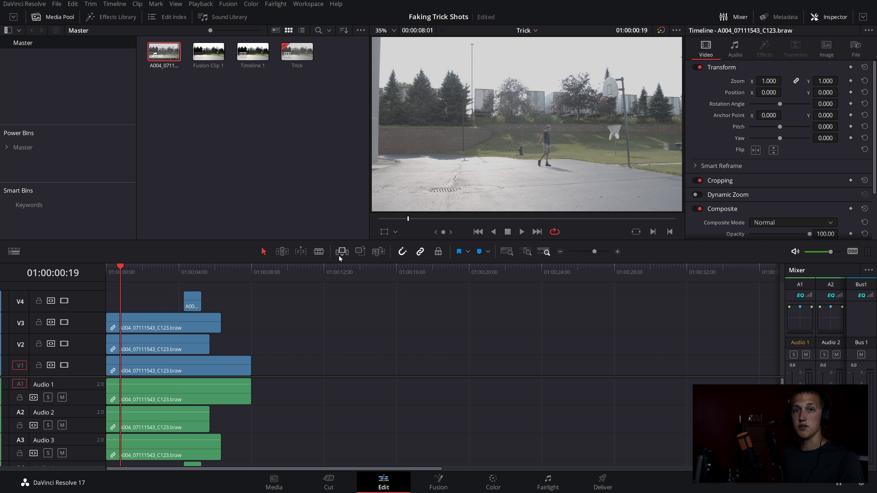
key("l")
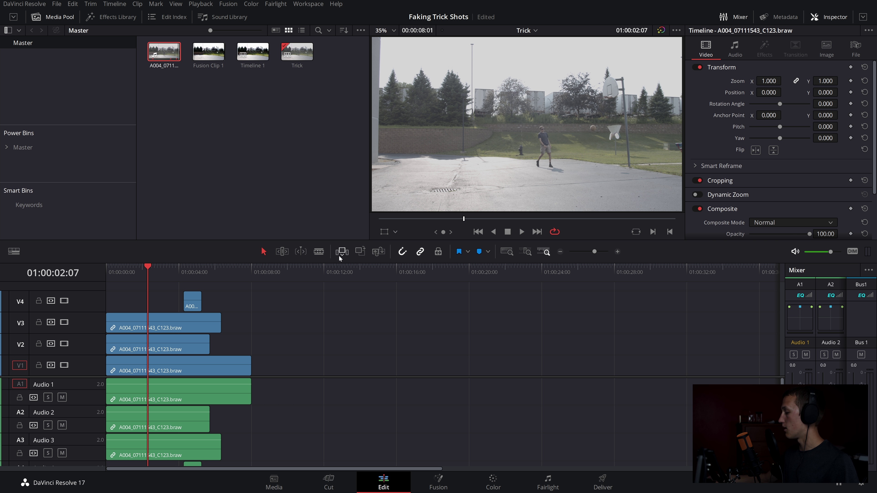
Step: Disable video tracks V4 and V3 and play the V2 take from the timeline start
key("ctrl+equal")
left_click(64, 301)
left_click(64, 322)
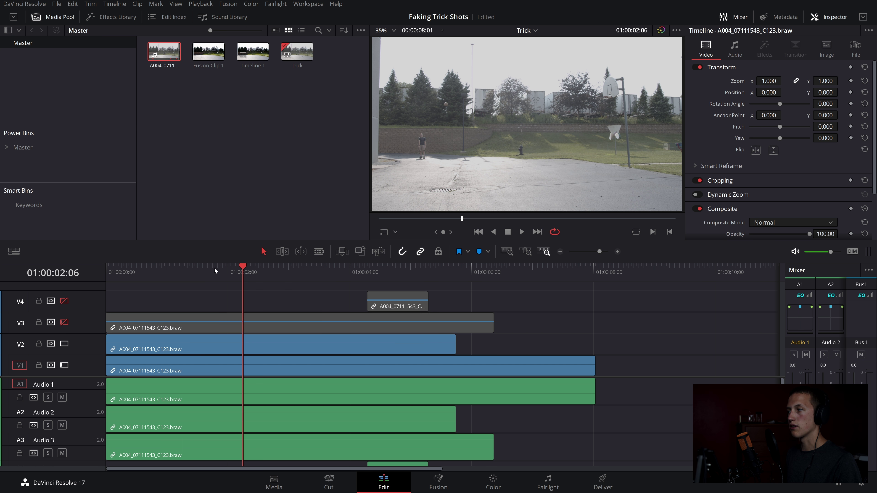
key("Home")
key("space")
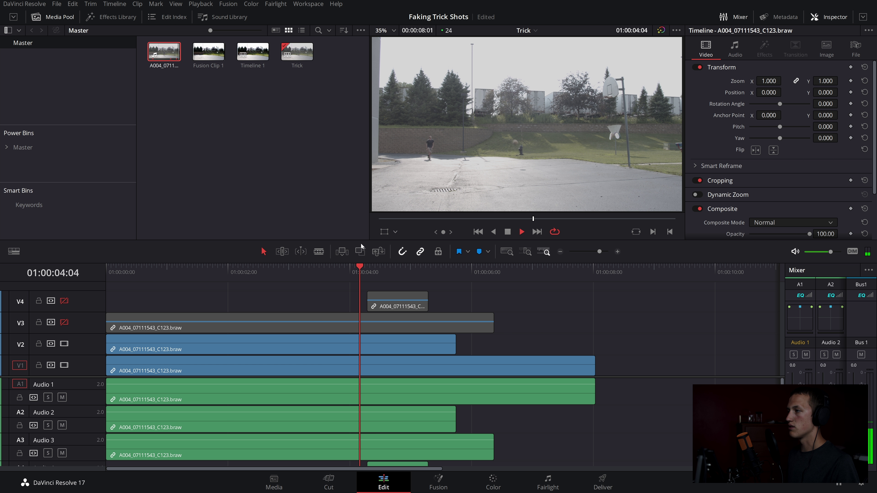
key("space")
Step: Extend the V2 clip and shorten the V1 clip so both end level with the V3 clip
left_click_drag(456, 342, 494, 343)
left_click(463, 268)
left_click_drag(464, 267, 494, 268)
left_click_drag(590, 362, 492, 364)
Step: Enable video track V3 and lower its clip's opacity to 49.62
left_click_drag(493, 268, 489, 291)
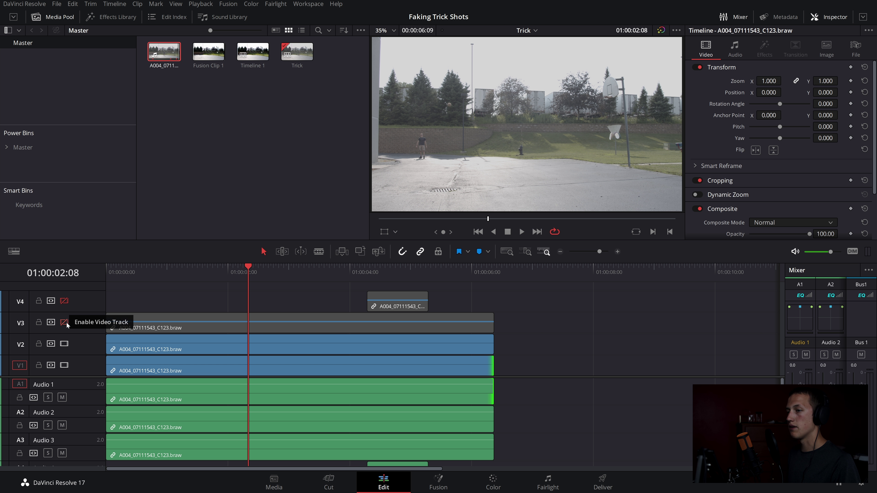
left_click(64, 323)
left_click_drag(250, 270, 245, 291)
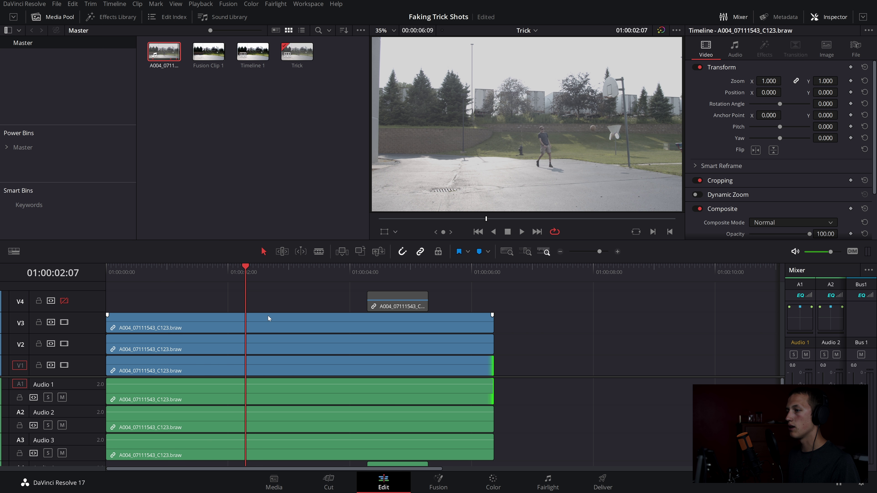
left_click(269, 318)
left_click(779, 235)
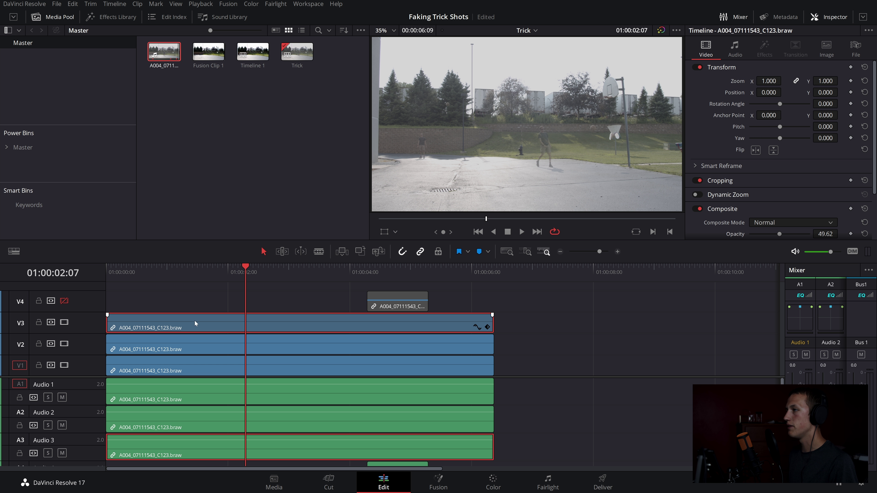
Step: Add a marker to the V3 clip at 01:00:00:18 and shift the clip to start at about 01:00:02:19
left_click_drag(246, 276, 152, 290)
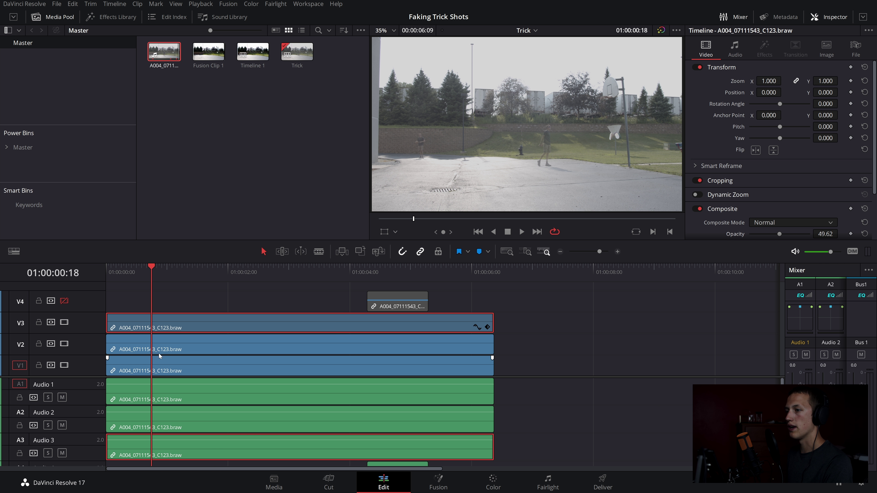
left_click(479, 252)
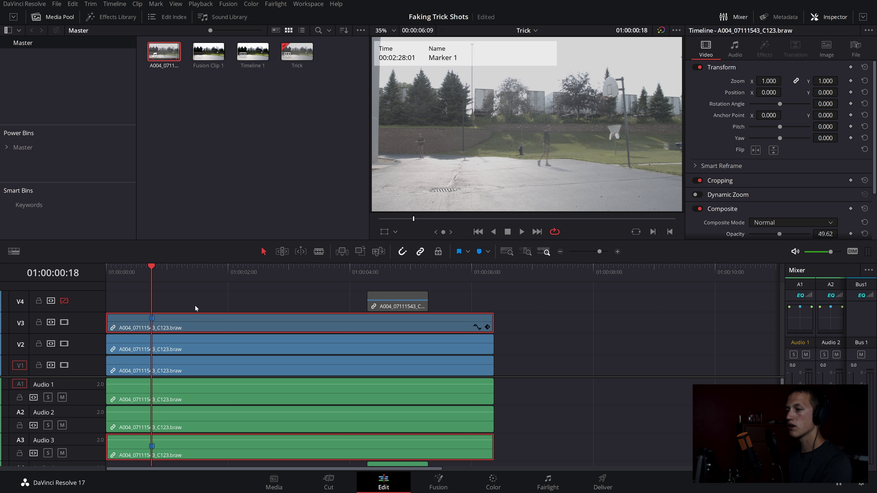
left_click_drag(196, 320, 366, 320)
mouse_move(126, 266)
left_mouse_down()
mouse_move(108, 272)
mouse_move(320, 255)
left_mouse_up()
Step: Play back the overlapping throws and retime the V3 clip to start at 01:00:02:14
key("Home")
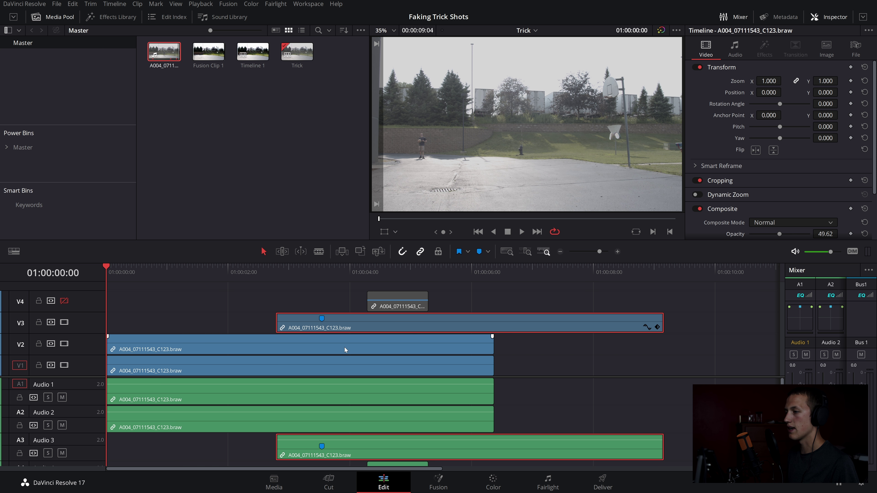
key("space")
left_click(657, 383)
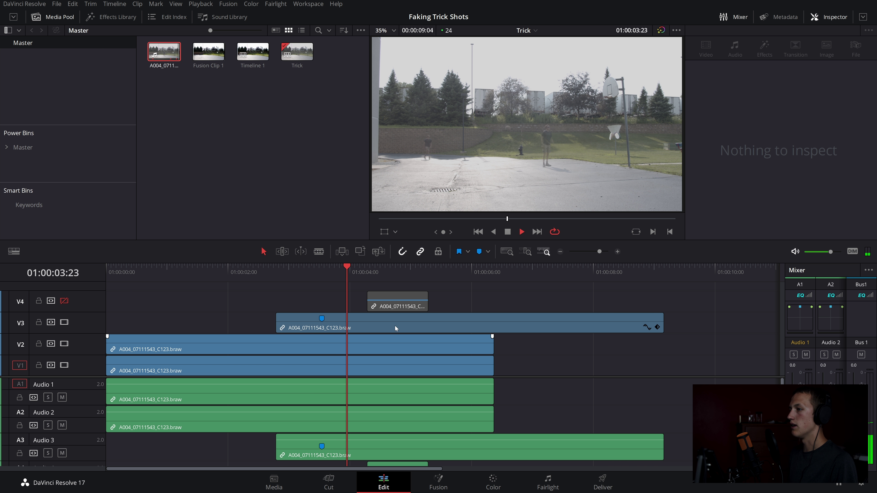
left_click_drag(355, 324, 342, 324)
left_click(196, 269)
key("space")
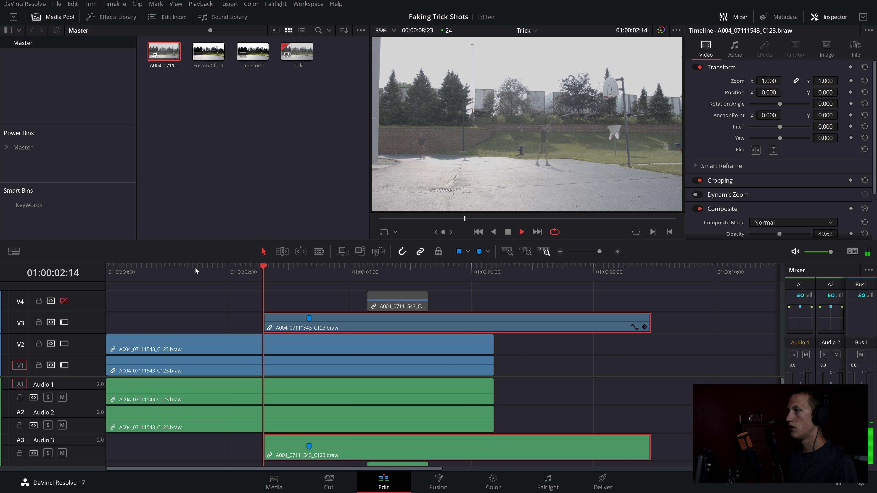
key("space")
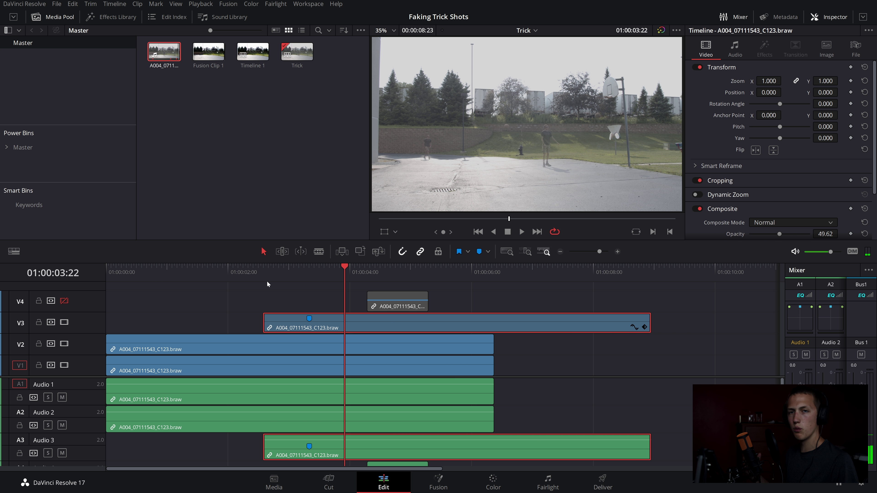
Step: Remove the marker from the V3 video clip and trim the clip's end level with the V1 and V2 clips
left_click(309, 318)
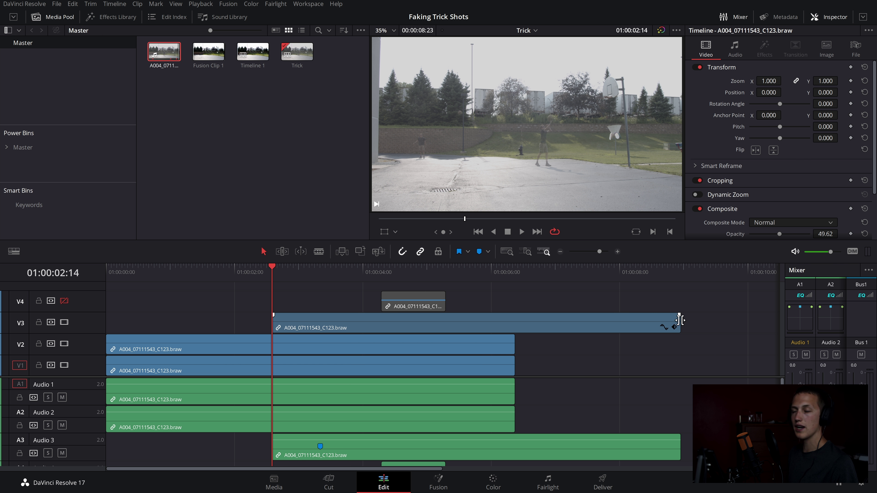
left_click_drag(679, 320, 517, 327)
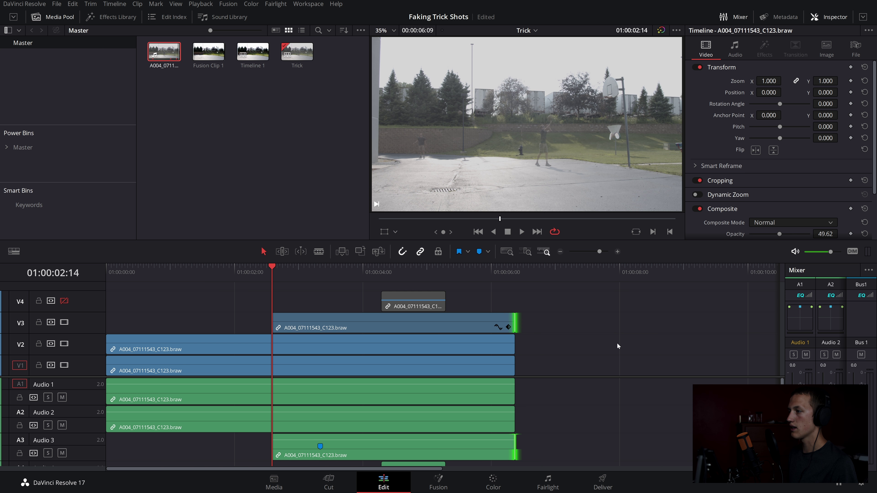
Step: Duplicate the V3 clip to 01:00:06:16 on the same track and reset the copy's opacity
left_click_drag(316, 324, 583, 322)
left_click(535, 273)
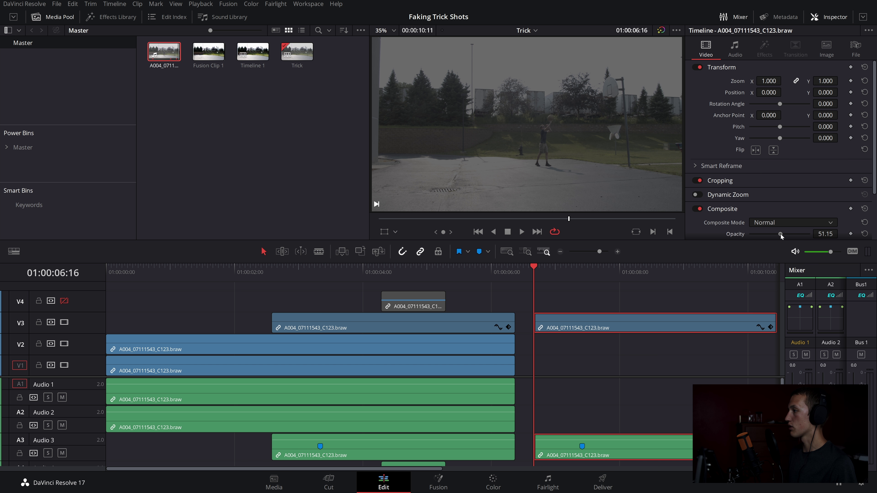
left_click(864, 234)
Step: Turn the duplicated V3 clip into a freeze frame through its clip speed settings
right_click(595, 322)
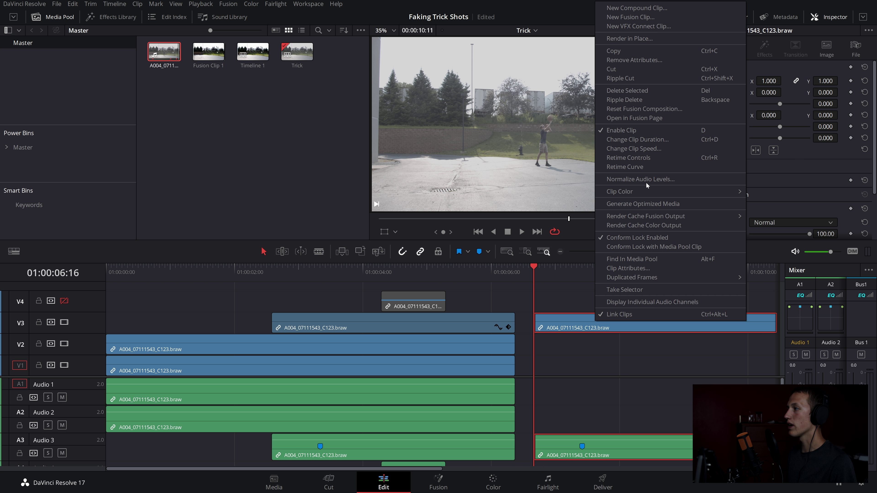
left_click(639, 151)
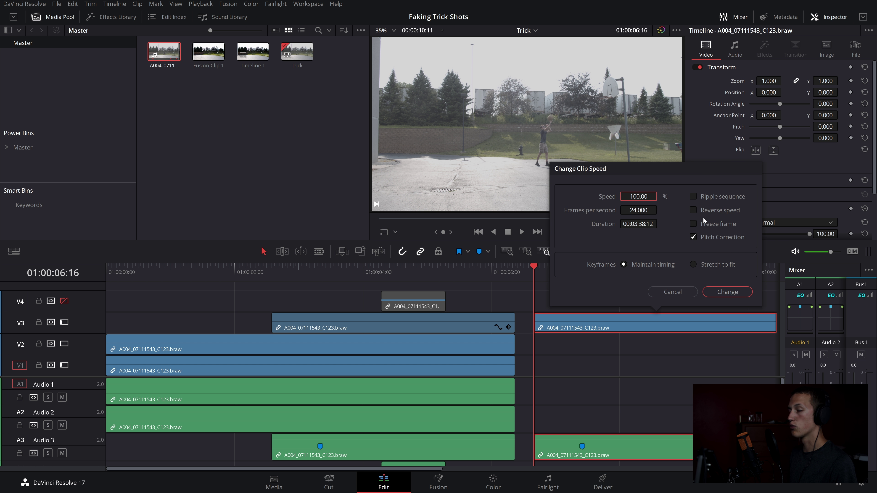
left_click(723, 294)
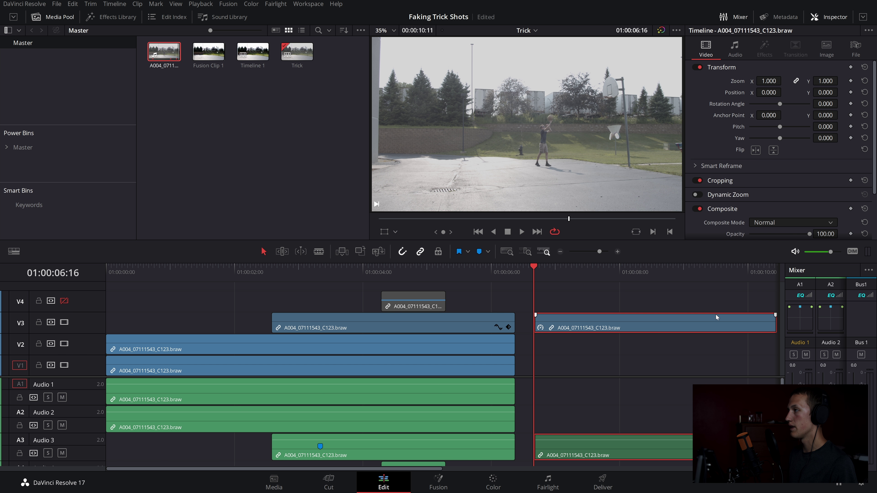
Step: Move the V3 freeze frame to the start of the timeline and trim its end to meet the following V3 clip
scroll(715, 315, "down", 2)
left_click_drag(636, 323, 105, 322)
left_click_drag(168, 323, 236, 324)
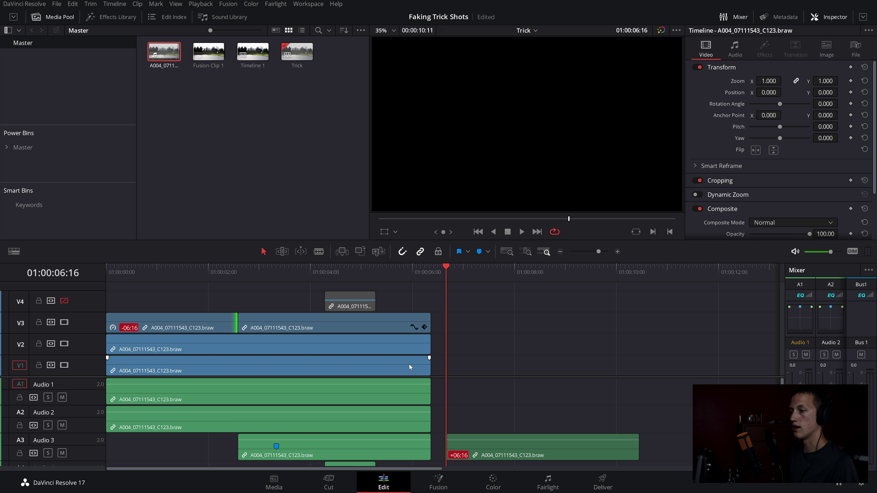
Step: Delete the leftover Audio 3 clip that belonged to the moved freeze frame
scroll(577, 364, "down", 1)
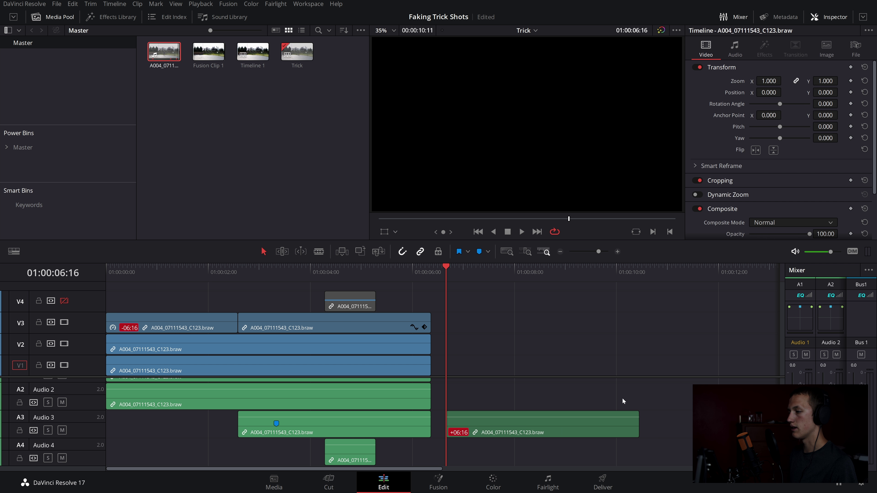
left_click(608, 423)
key("Delete")
scroll(386, 413, "up", 1)
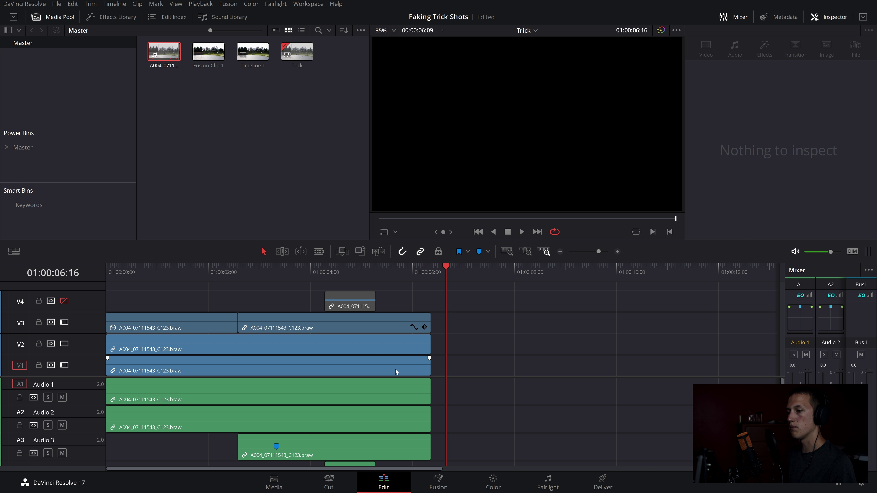
Step: Reset the opacity of the moving V3 clip to 100
left_click_drag(190, 273, 263, 295)
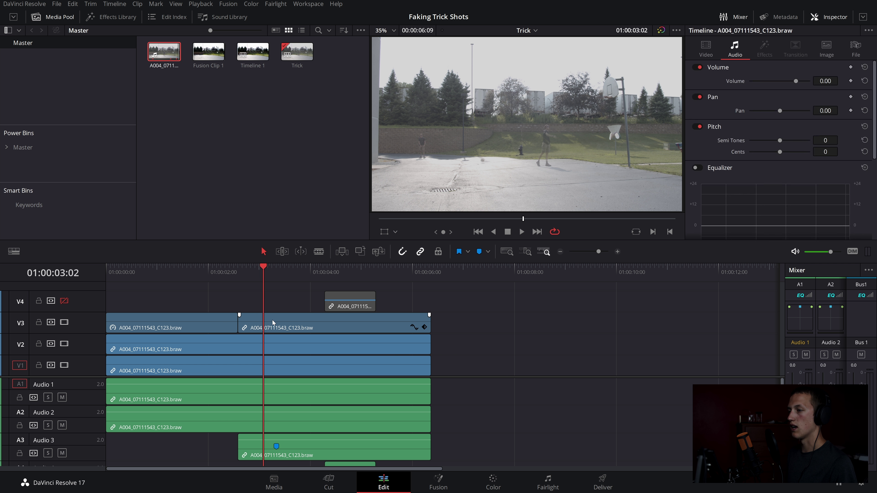
left_click(272, 322)
scroll(803, 177, "down", 3)
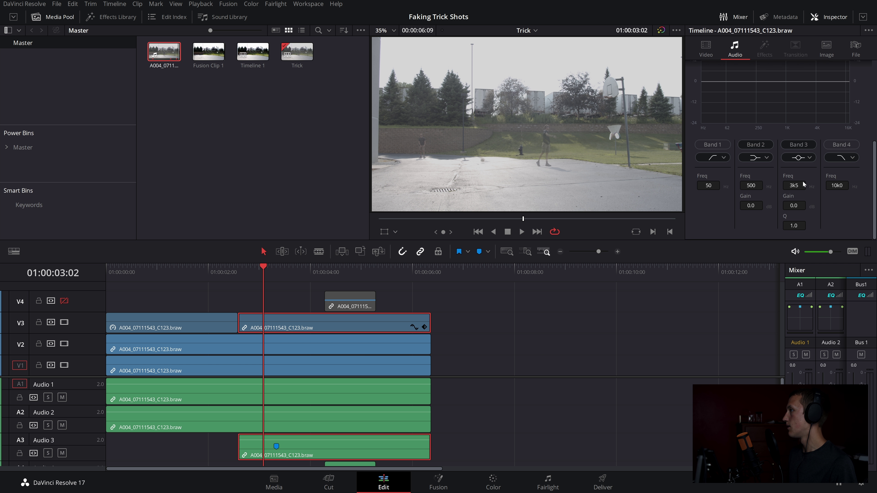
left_click(706, 48)
left_click_drag(780, 235, 857, 236)
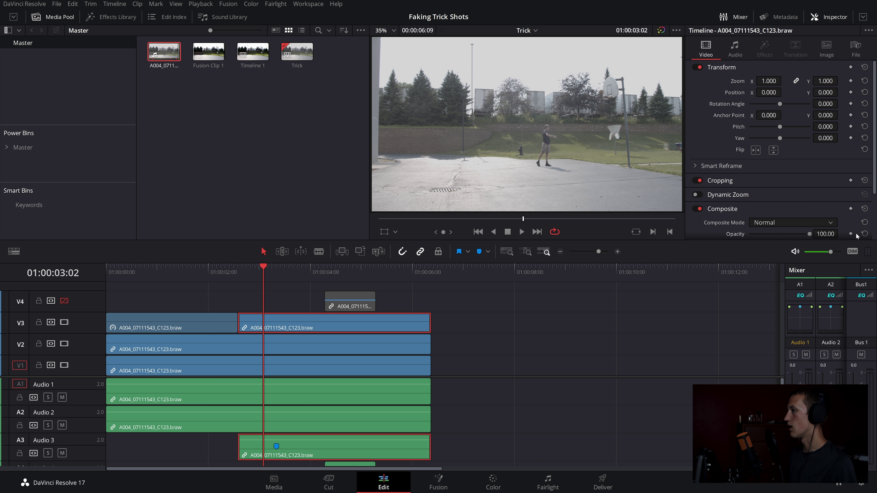
left_click(559, 363)
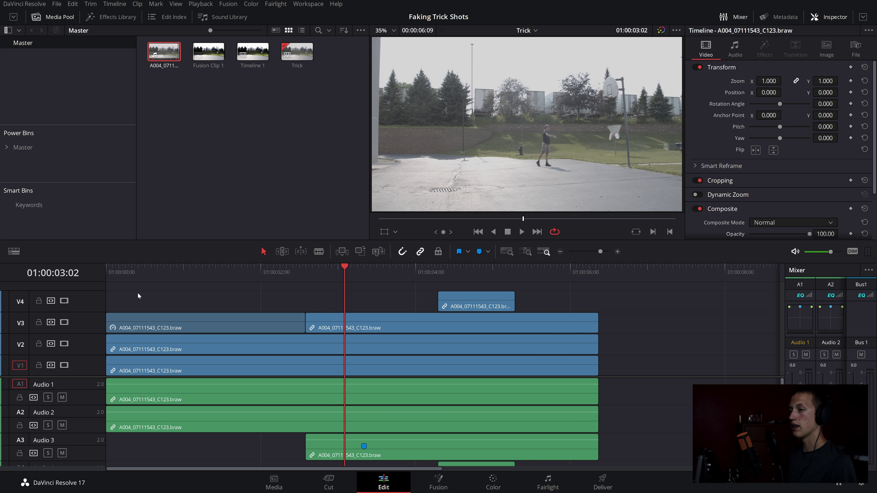
Step: Move the V4 clip to the start of the timeline and turn it into a freeze frame through its clip speed settings
left_click_drag(465, 300, 134, 303)
key("Home")
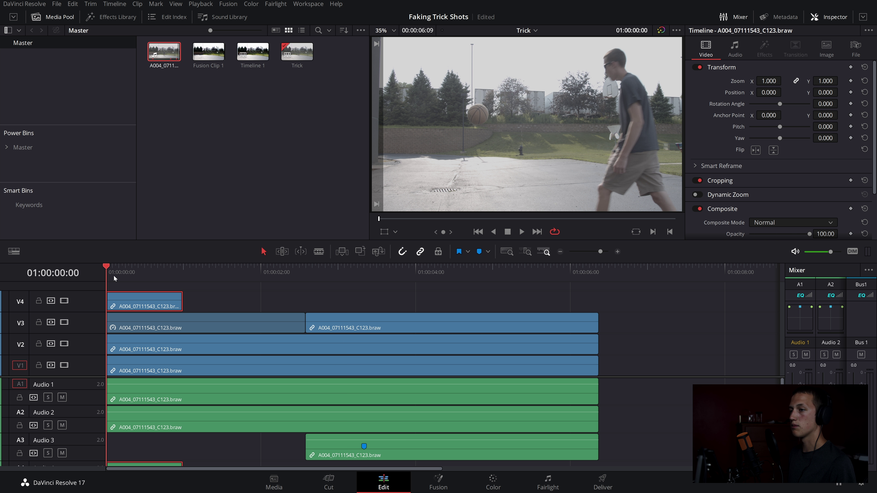
right_click(144, 301)
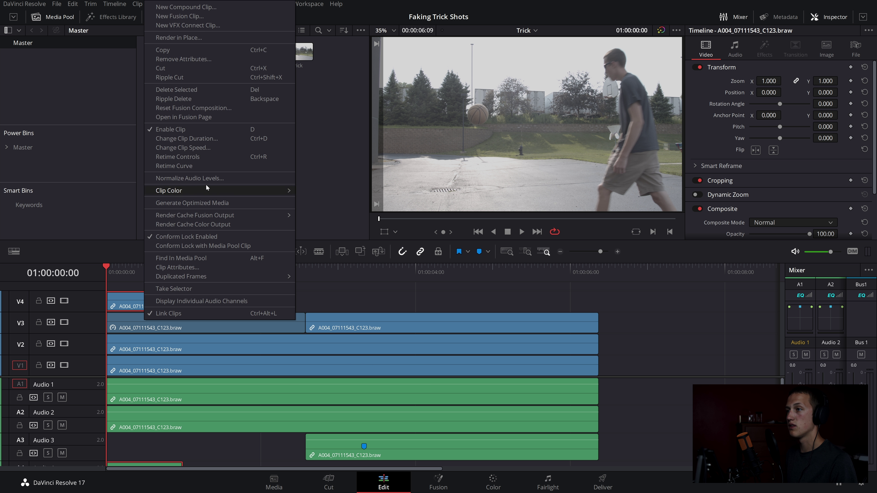
left_click(193, 152)
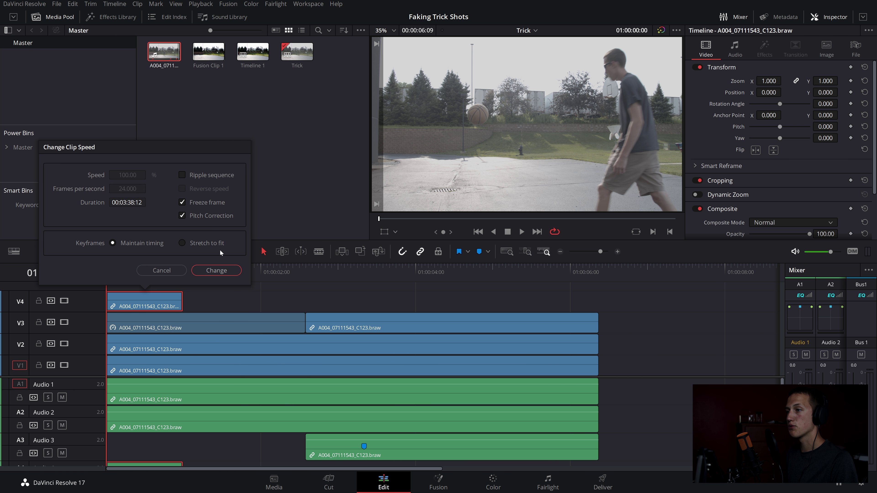
left_click(216, 270)
Step: Extend the V4 freeze frame to end level with the clips below and delete the Audio 1 clip
left_click_drag(177, 300, 600, 300)
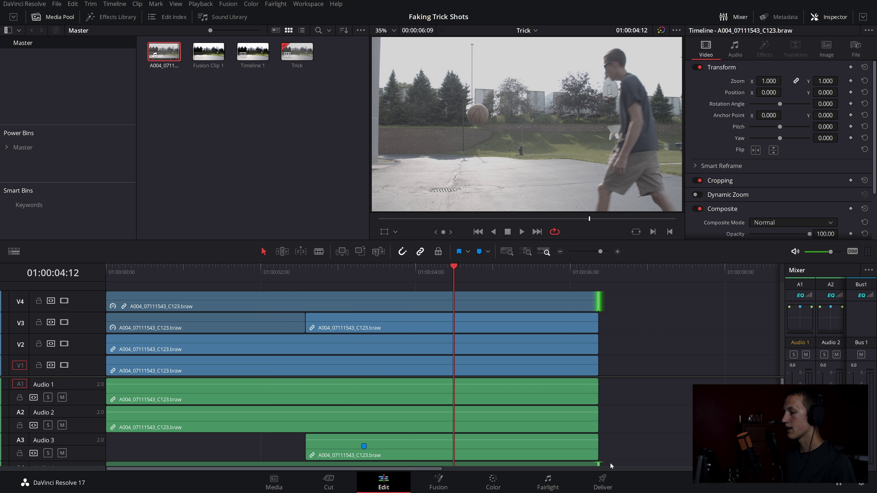
left_click(661, 442)
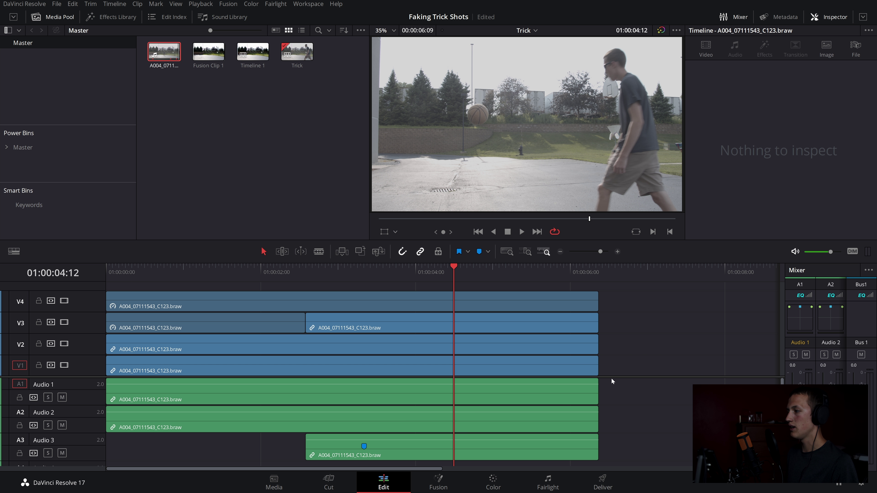
left_click(433, 381, "alt")
key("Delete")
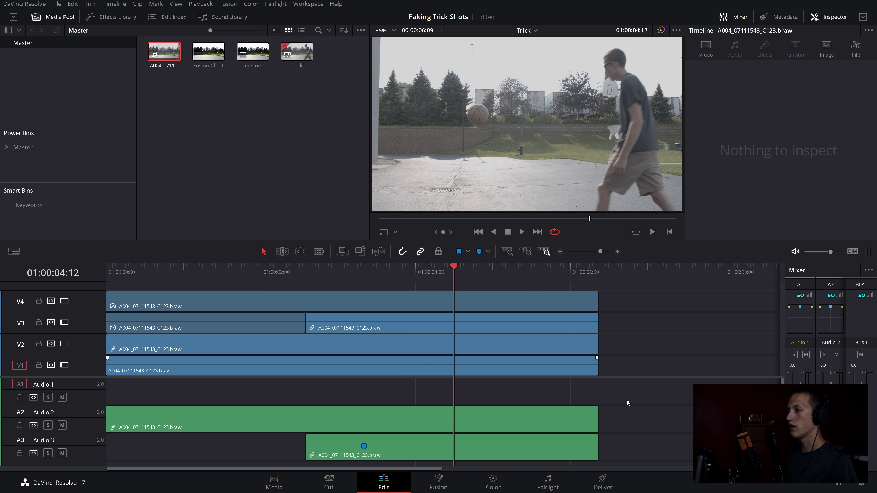
Step: Color grade the stacked clips for stronger contrast and saturation, and return to the start of the Trick timeline
left_click(264, 265)
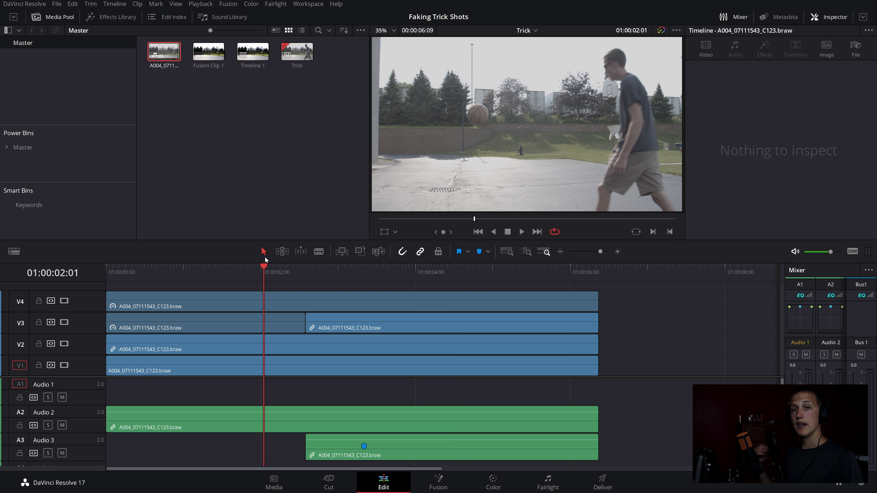
left_click(493, 487)
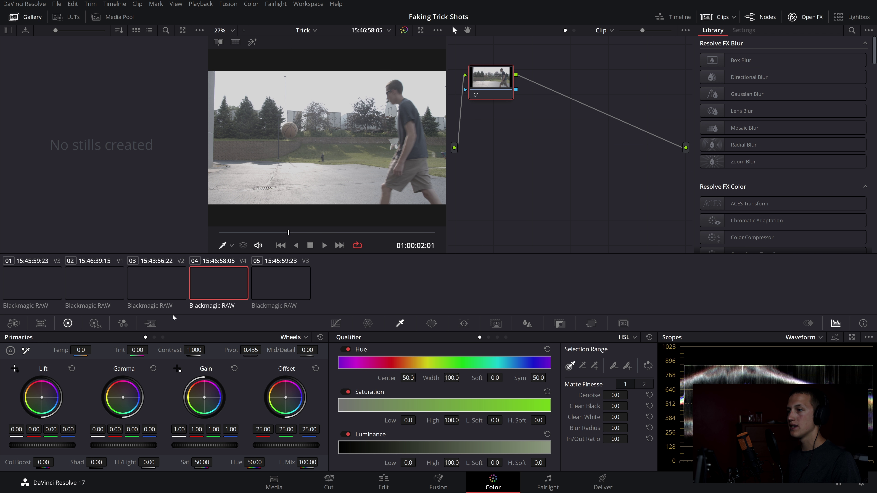
left_click(35, 18)
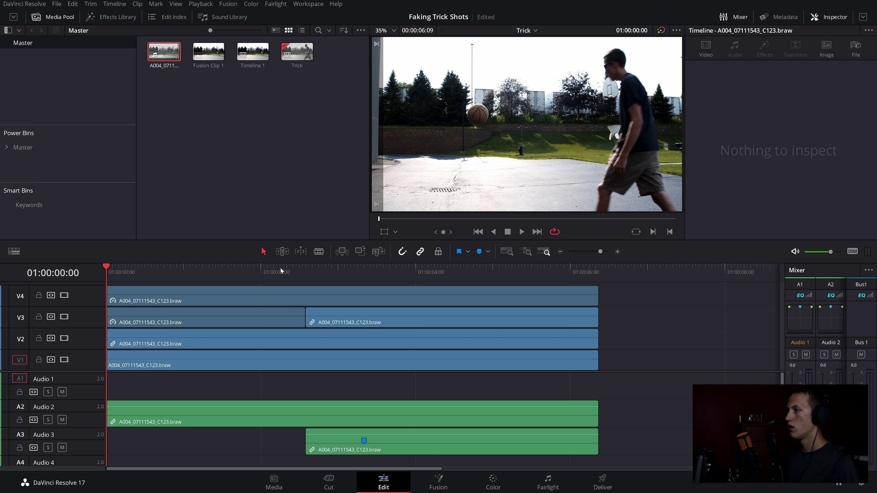
left_click_drag(282, 271, 102, 271)
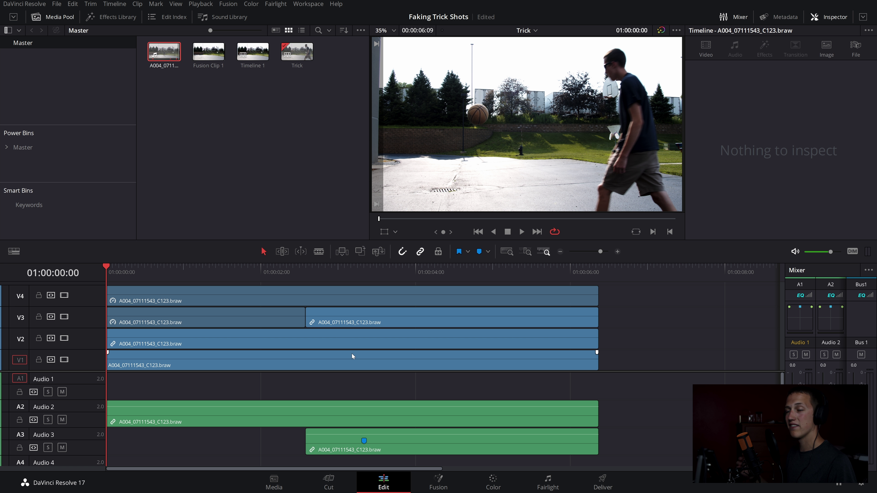
Step: Combine all the stacked video clips into a new Fusion clip and open it on the Fusion page
left_click_drag(612, 287, 199, 368)
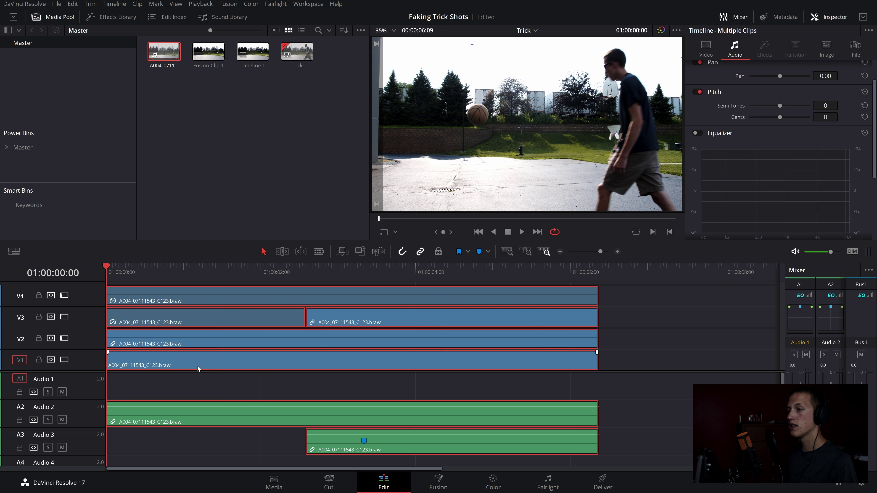
right_click(203, 367)
left_click(224, 88)
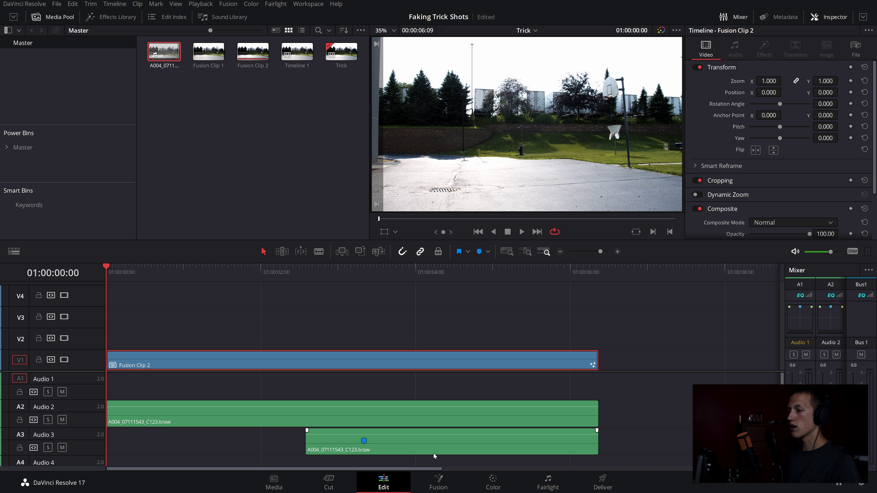
left_click(440, 486)
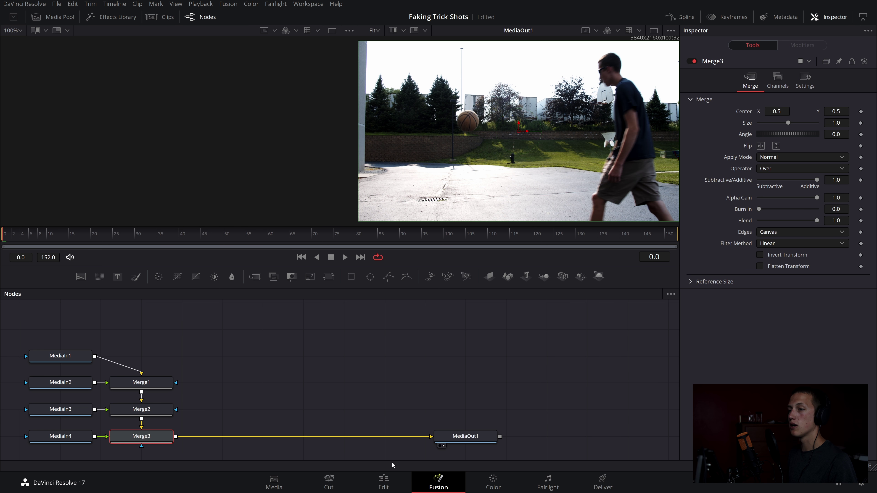
Step: Rearrange the nodes into a horizontal chain of MediaIn1 and the three merges, with MediaIn2, MediaIn3 and MediaIn4 above their merges
left_click_drag(383, 433, 665, 417)
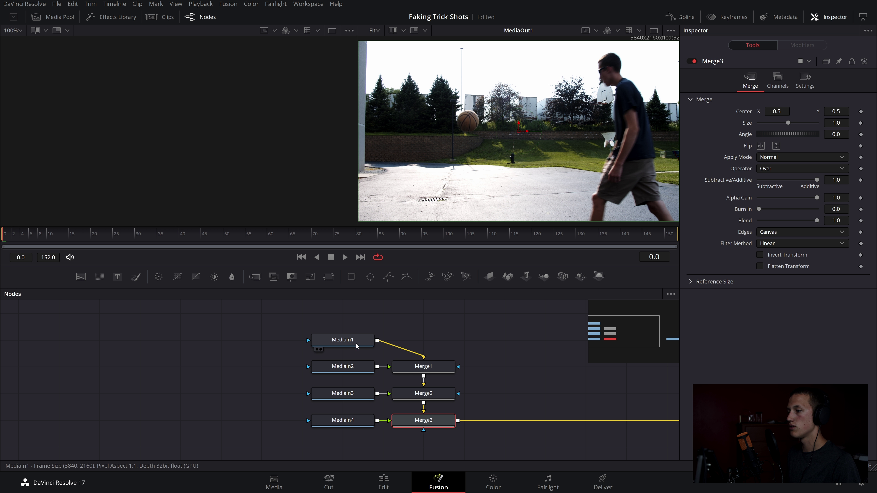
left_click_drag(370, 339, 127, 420)
left_click_drag(423, 366, 221, 420)
left_click_drag(343, 366, 222, 367)
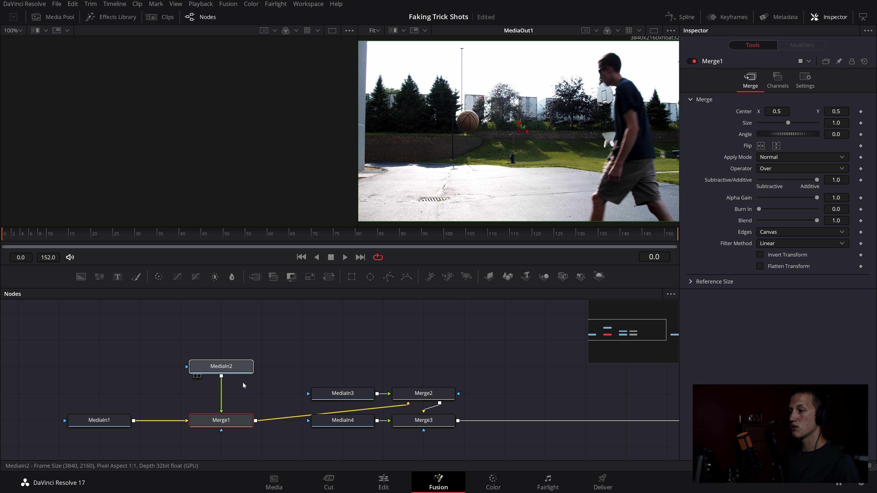
left_click(343, 393)
left_click_drag(343, 393, 342, 366)
left_click_drag(343, 420, 505, 366)
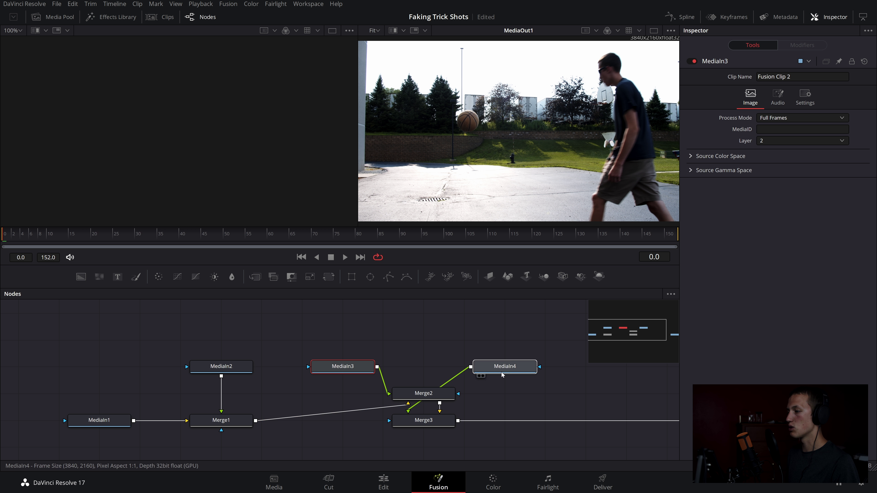
left_click_drag(423, 394, 384, 394)
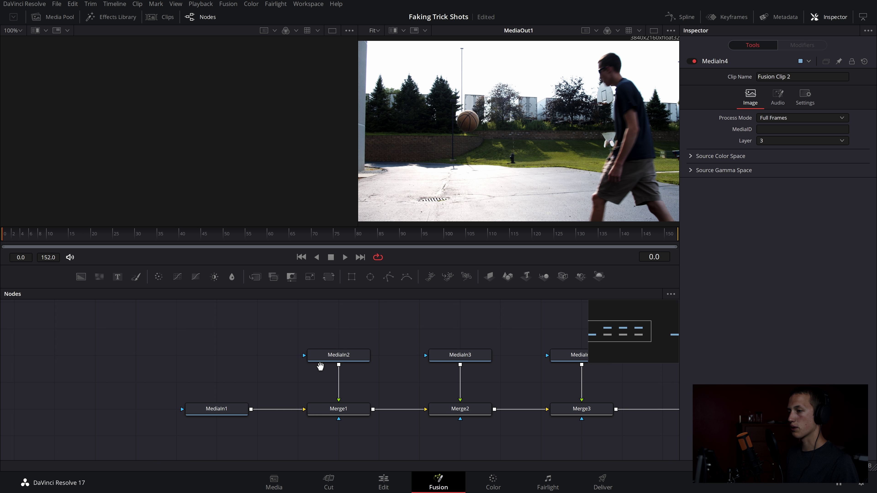
Step: Rename the MediaIn1 node as CleanPlate and the MediaIn2 node as Shot
left_click(239, 413)
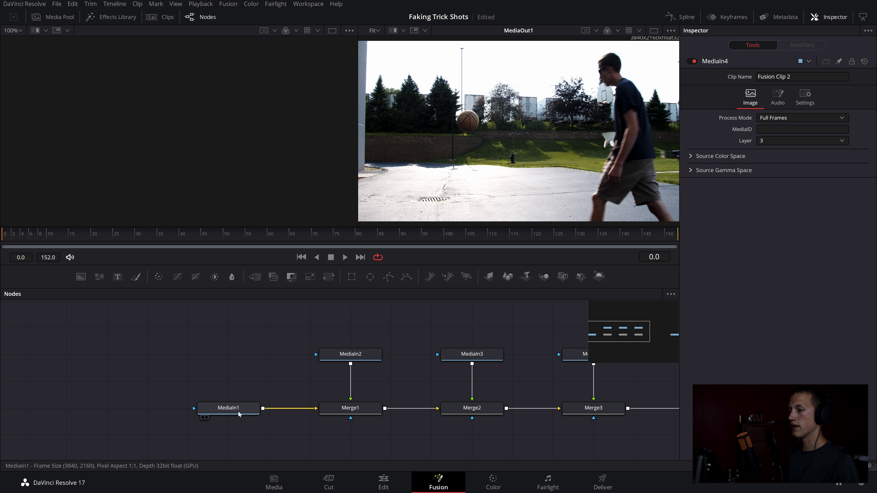
key("F2")
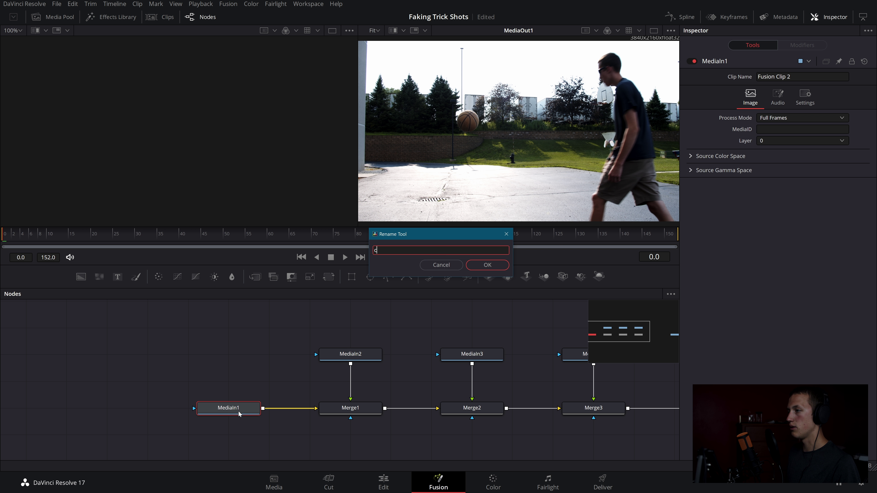
type("CleanPlate")
key("Return")
left_click(379, 357)
key("F2")
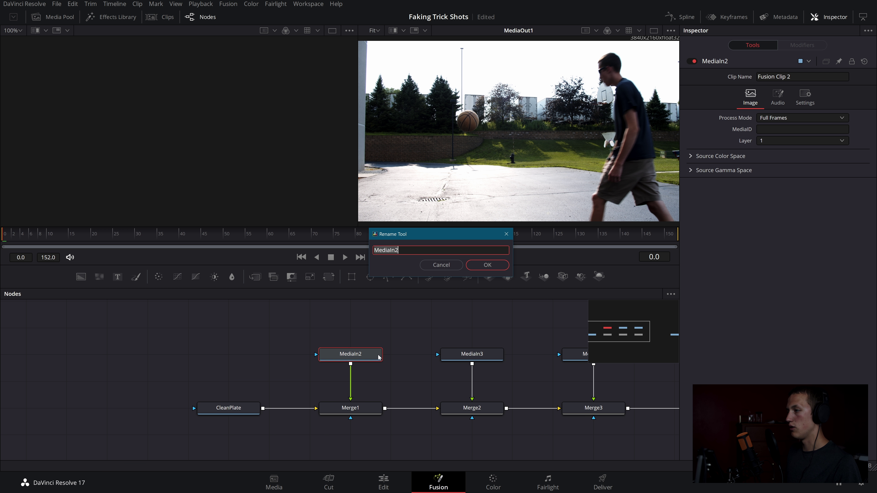
type("Shot")
key("Return")
Step: Rename the MediaIn3 node as Make and the MediaIn4 node as Ball
left_click(499, 355)
key("F2")
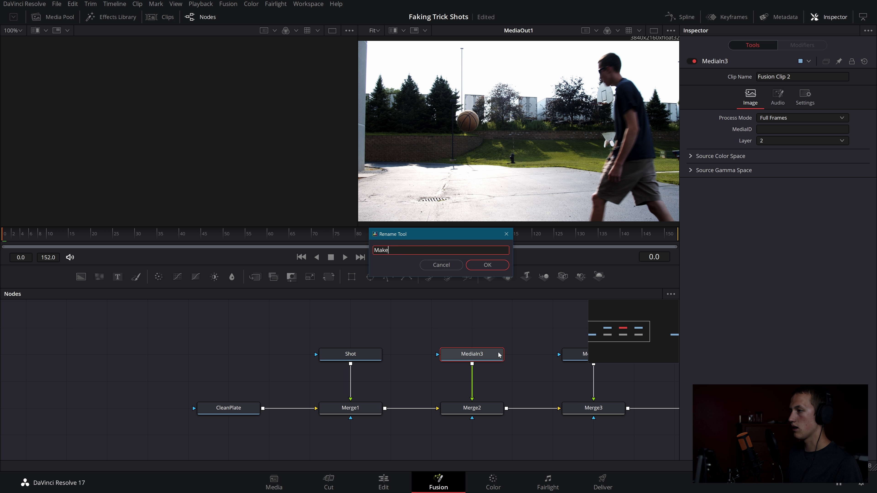
type("Make")
key("Return")
left_click(514, 366)
key("F2")
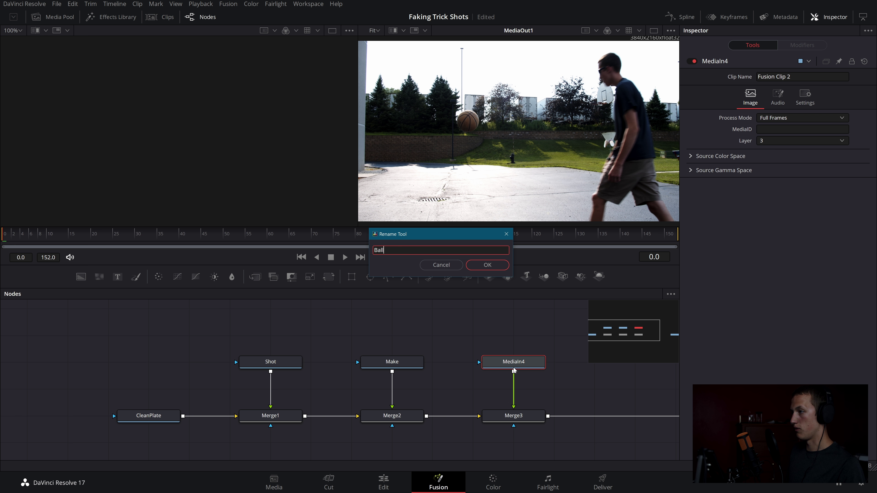
type("Ball")
key("Return")
Step: Show Merge1's output in the viewer and go to frame 42, just after the distant thrower releases the ball
left_click(286, 418)
key("2")
left_click_drag(348, 395, 485, 392)
key("space")
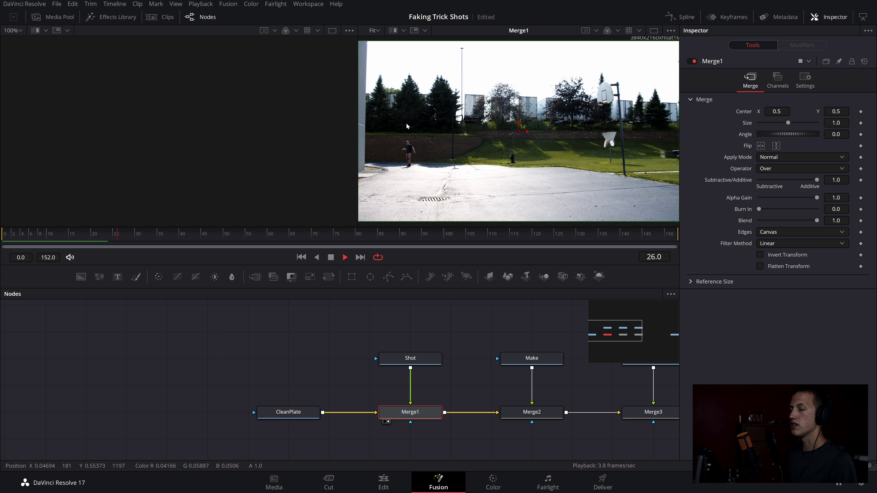
left_click(201, 235)
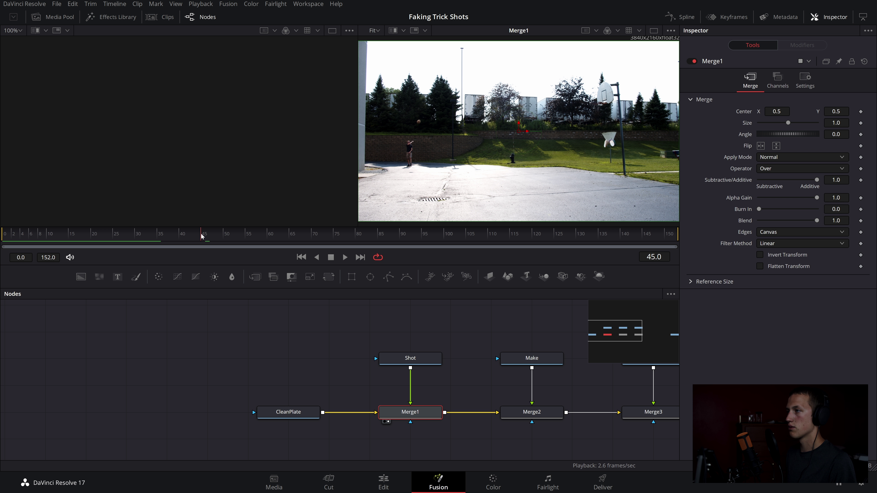
left_click_drag(176, 240, 168, 240)
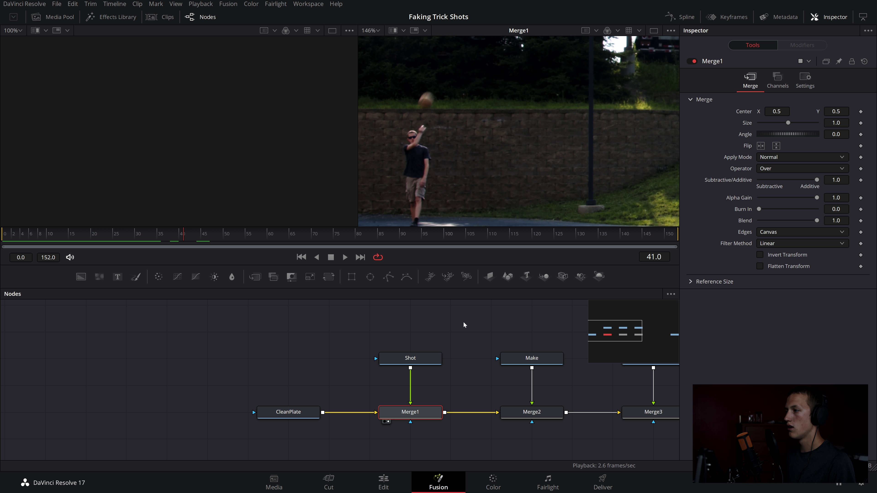
left_click_drag(186, 237, 190, 237)
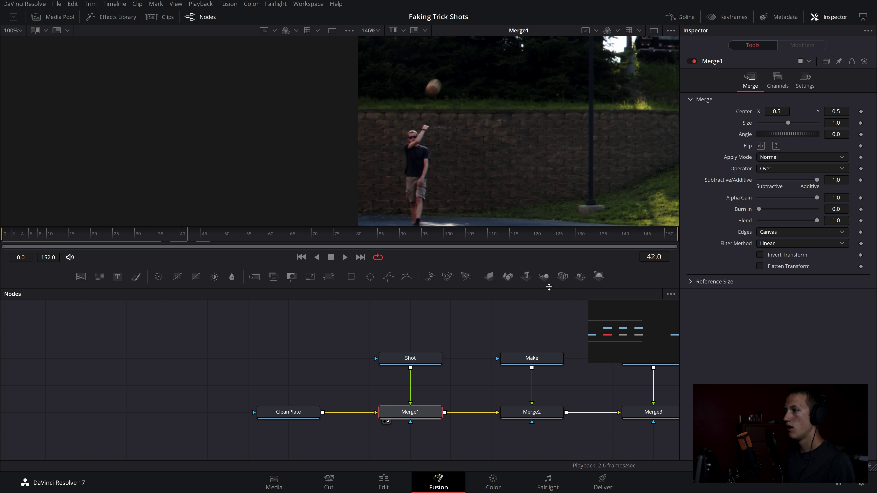
Step: Add a polygon mask above the Shot node and draw a closed outline around the distant thrower, from the ball down past his feet
left_click_drag(396, 279, 414, 340)
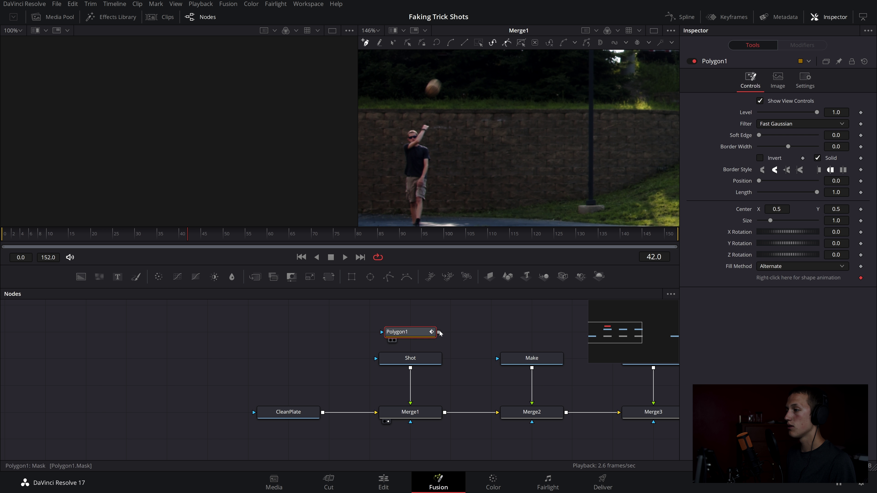
left_click(397, 82)
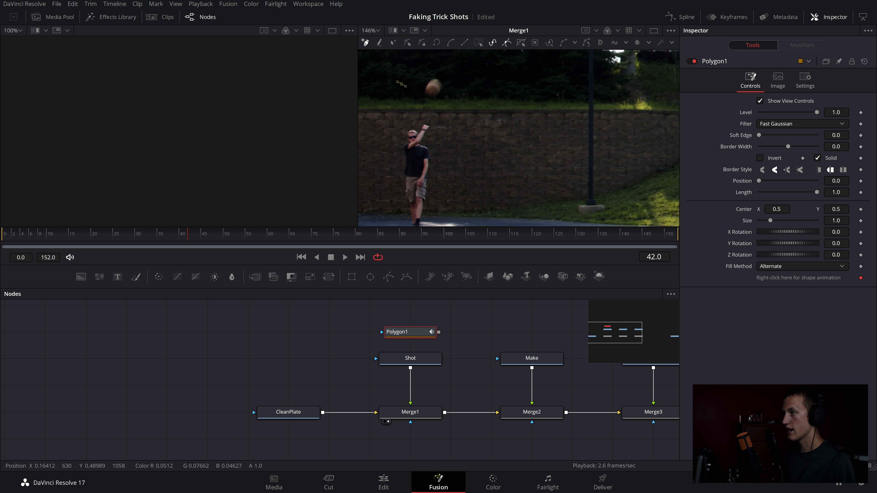
scroll(470, 161, "down", 4)
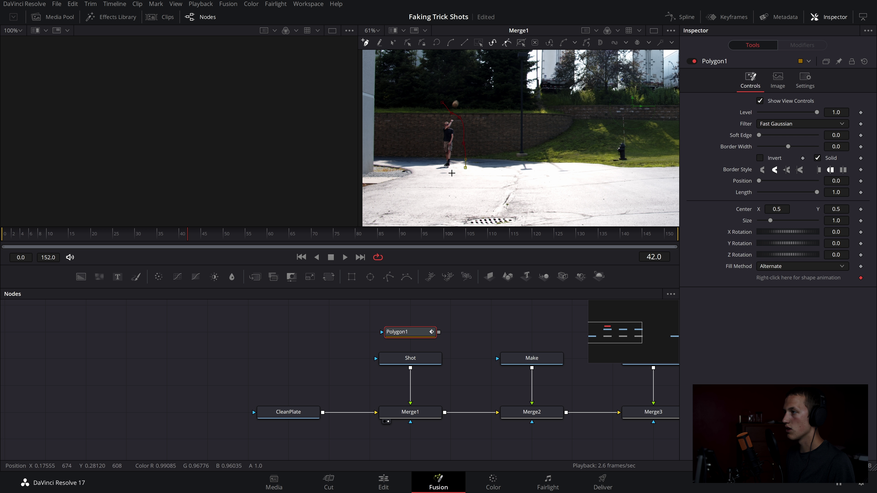
scroll(451, 173, "up", 5)
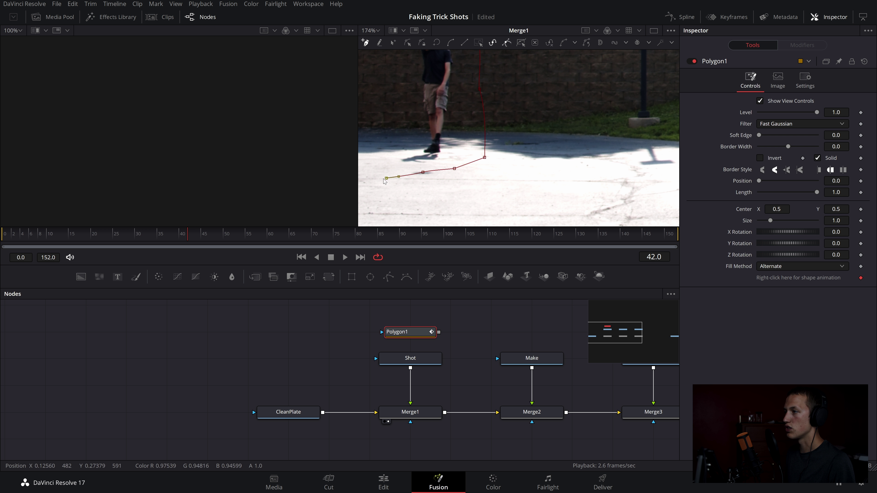
scroll(384, 182, "down", 4)
left_click(520, 167)
left_click_drag(518, 112, 526, 101)
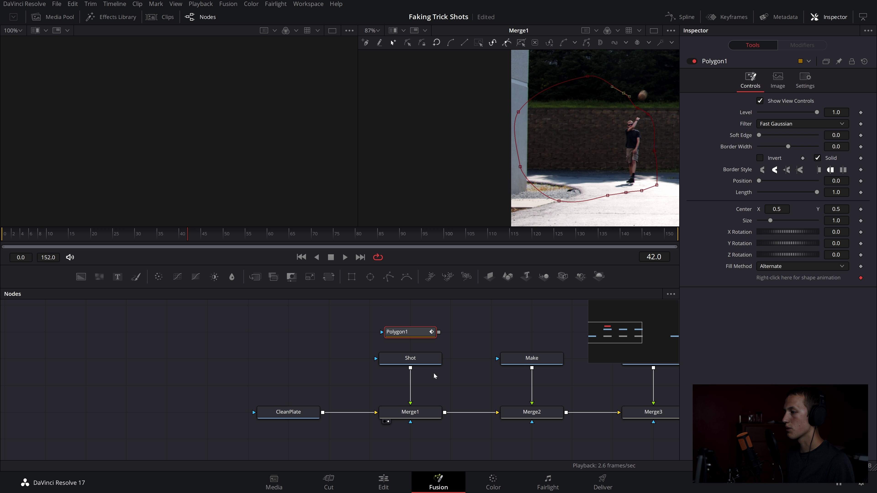
Step: Connect the Polygon1 mask to the Shot node and inspect the mask edge beside the thrower at frame 40
left_click_drag(438, 332, 430, 368)
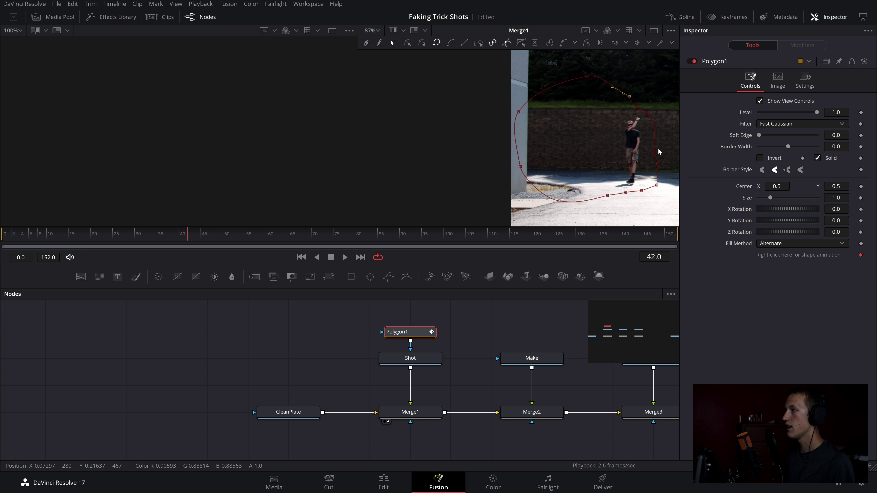
left_click(437, 359)
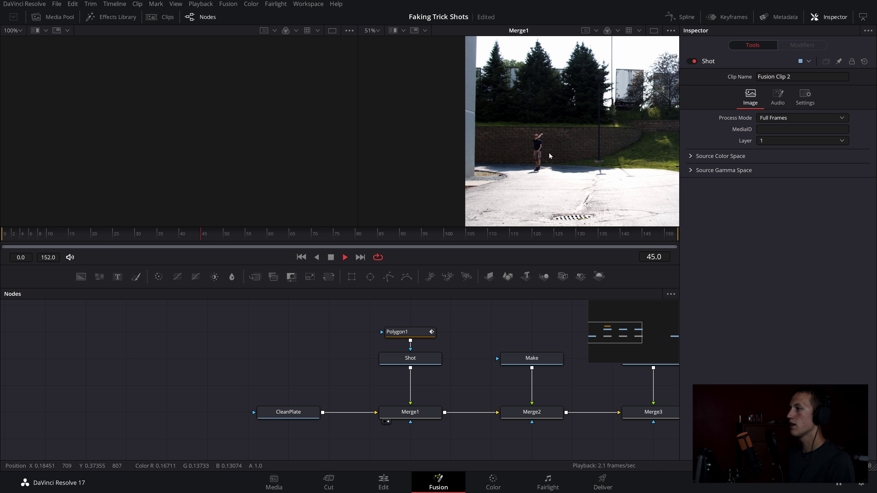
left_click(178, 238)
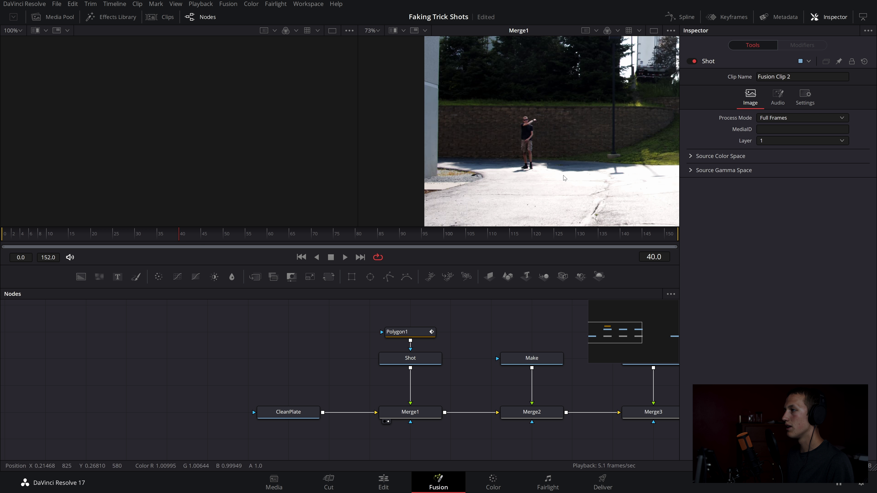
scroll(522, 153, "up", 10)
scroll(521, 148, "down", 3)
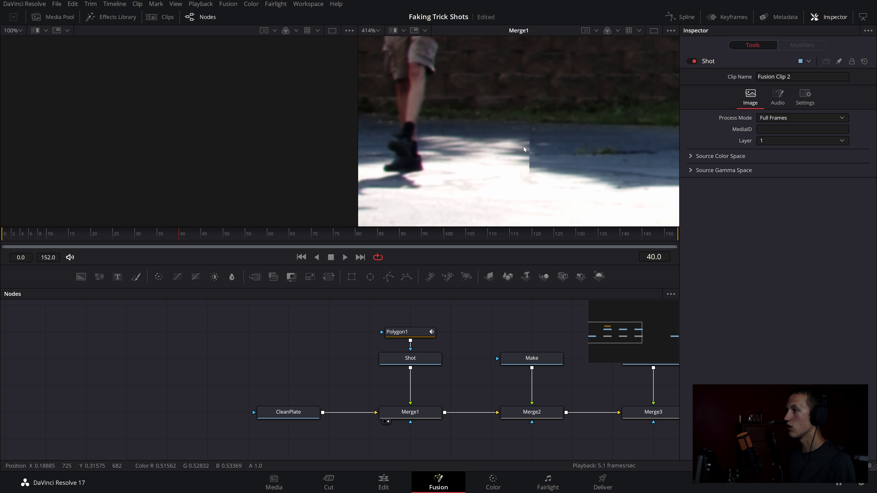
Step: Feather the Polygon1 mask around the thrower with a soft edge of 0.0076
left_click(433, 337)
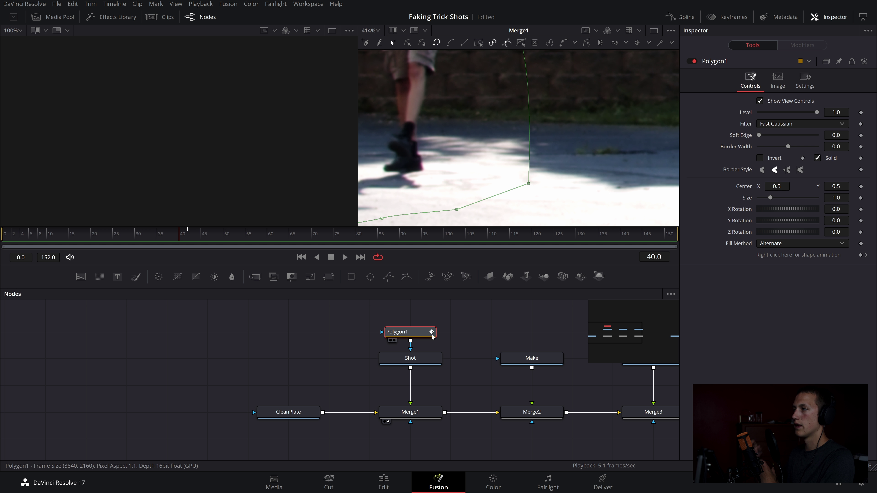
right_click(433, 337)
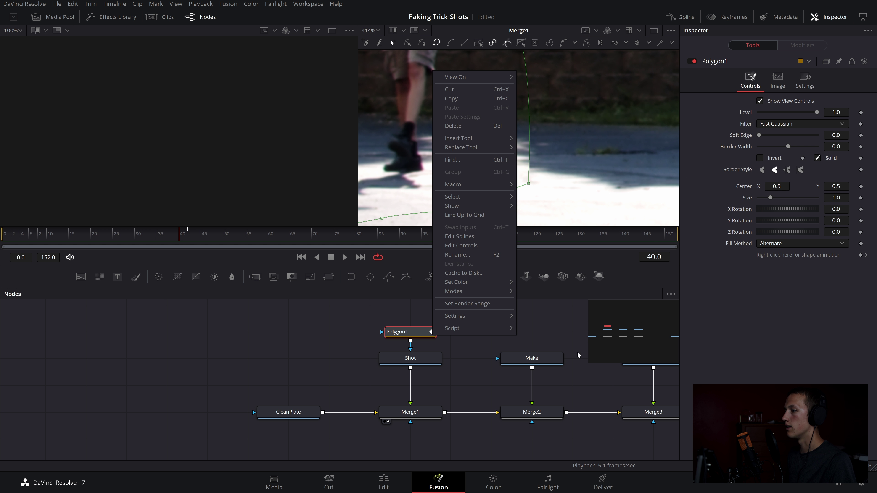
left_click(417, 338)
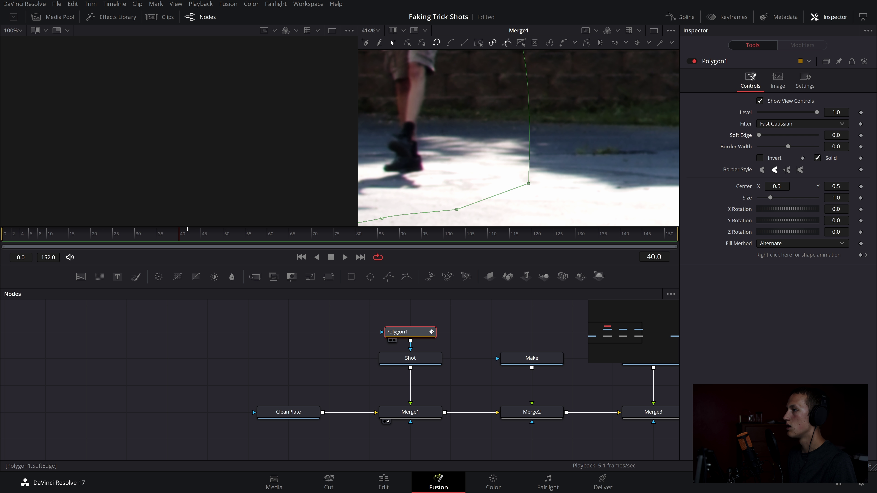
left_click_drag(758, 135, 761, 135)
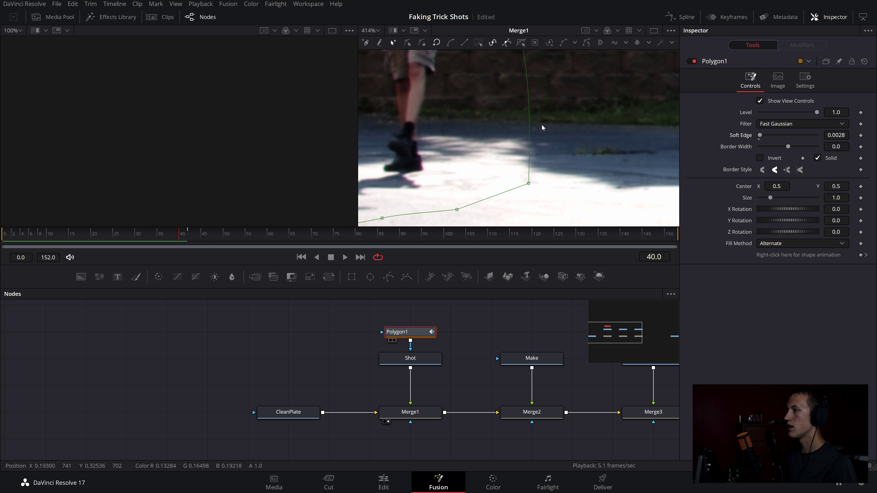
left_click_drag(578, 135, 579, 139)
scroll(566, 149, "down", 4)
left_click_drag(528, 100, 523, 170)
scroll(503, 88, "up", 2)
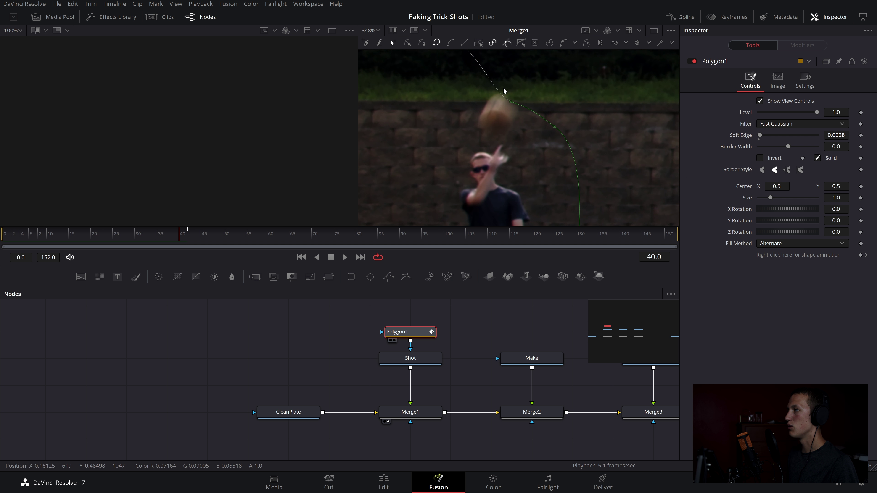
left_click_drag(759, 135, 761, 134)
scroll(496, 174, "down", 5)
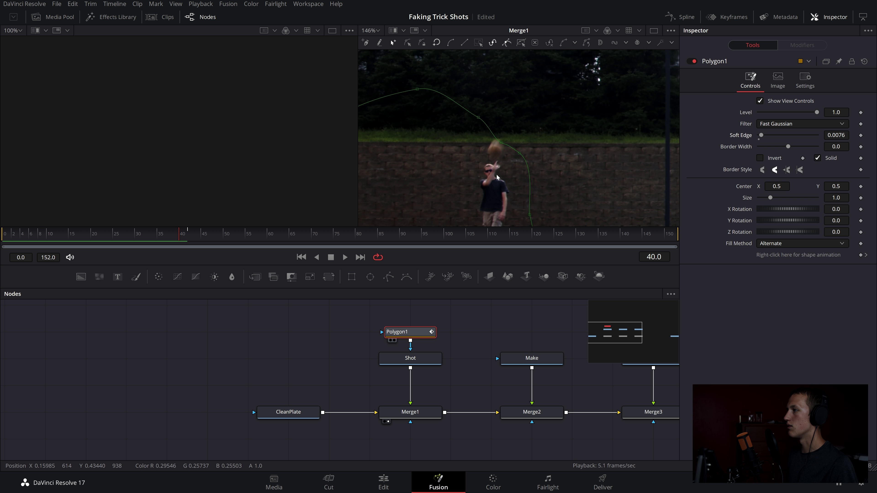
Step: Play back the Merge1 composite with the mask outline hidden to check the masked throw
left_click_drag(551, 223, 539, 120)
left_click(421, 362)
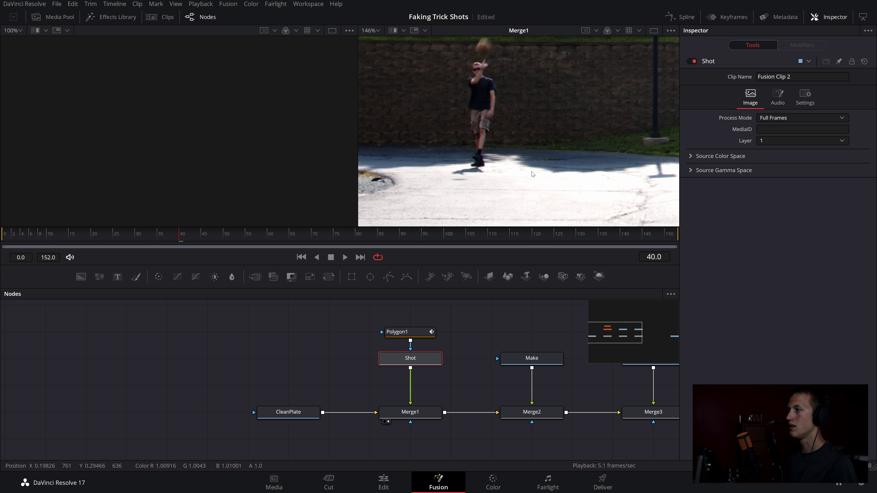
scroll(532, 169, "down", 2)
key("space")
scroll(525, 130, "down", 2)
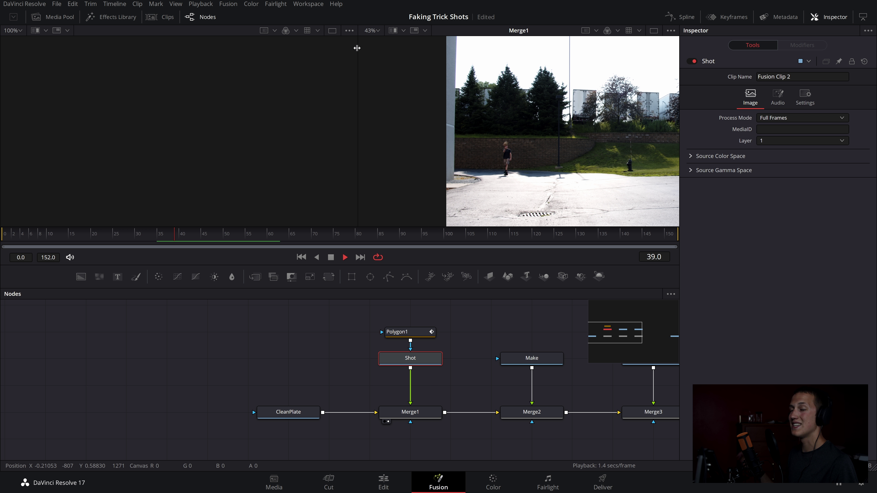
key("space")
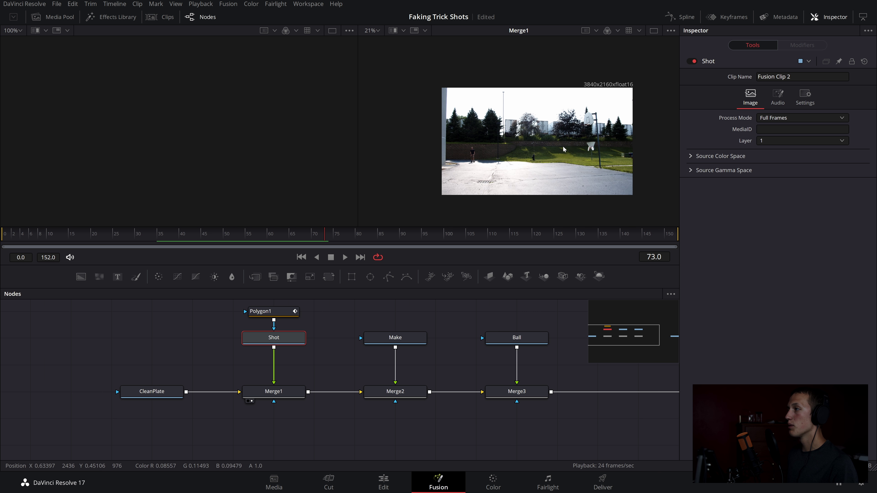
Step: Show Merge2's output in the viewer and go to frame 73, where the ball reaches the rim
scroll(558, 150, "up", 3)
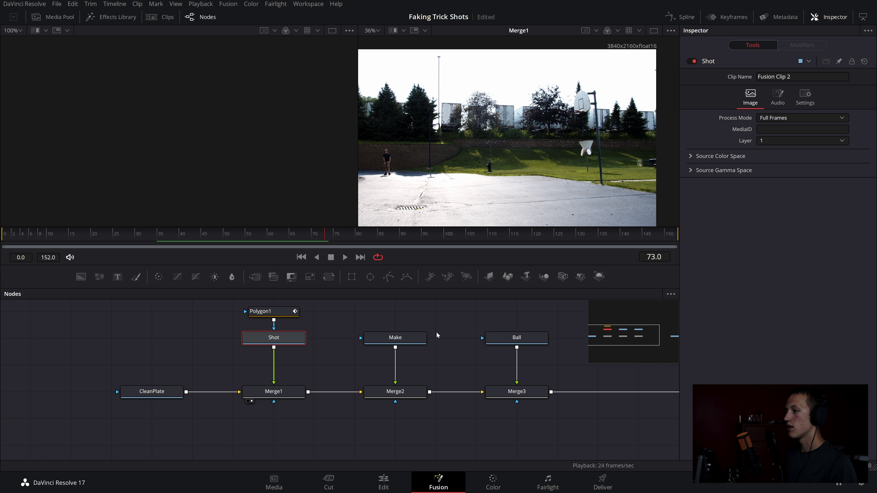
left_click(393, 391)
key("2")
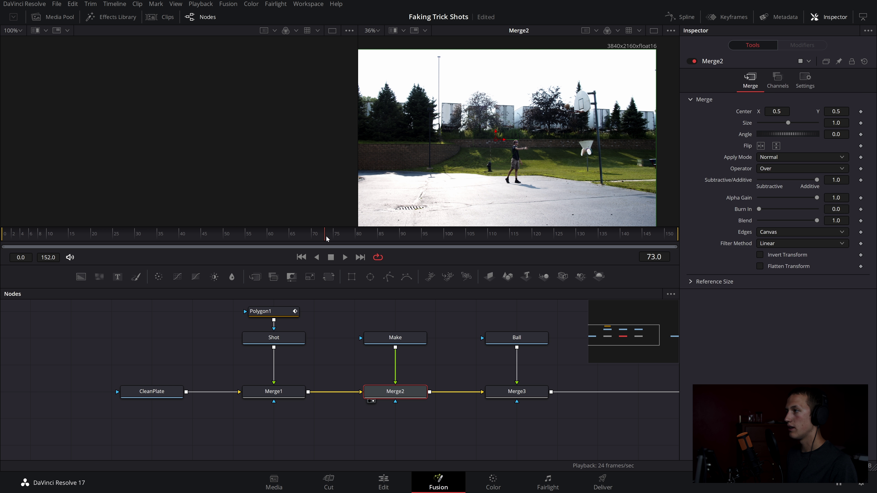
mouse_move(326, 238)
left_mouse_down()
mouse_move(300, 245)
mouse_move(329, 238)
left_mouse_up()
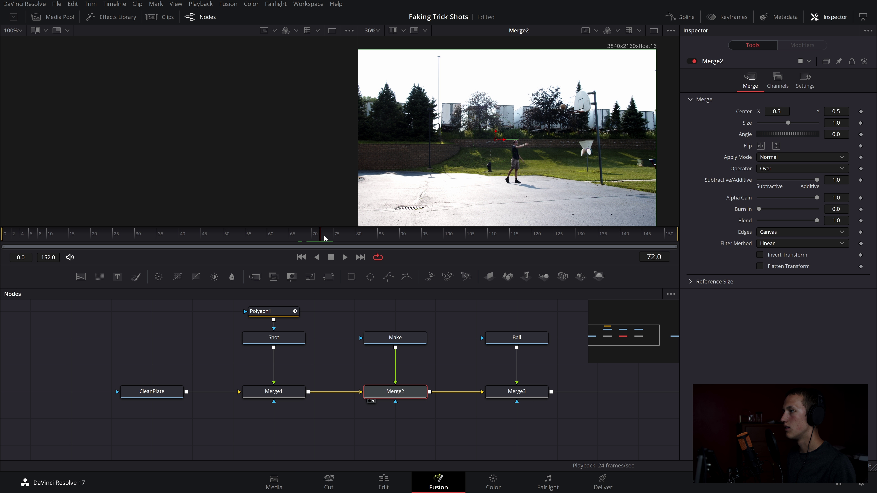
scroll(601, 81, "up", 2)
scroll(600, 81, "up", 3)
left_click(324, 236)
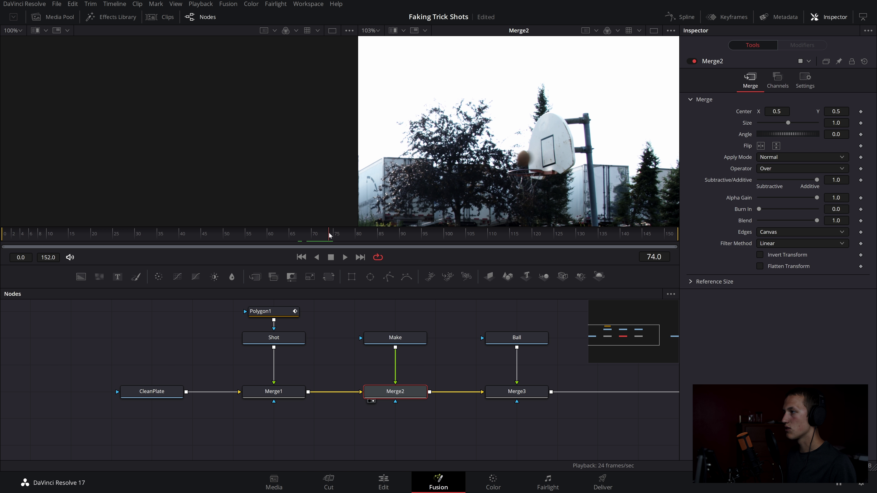
scroll(563, 155, "down", 3)
left_click_drag(562, 155, 567, 135)
Step: Add a polygon mask above the Make node and draw it around the ball, hoop and pavement, leaving out the nearby thrower
left_click(389, 279)
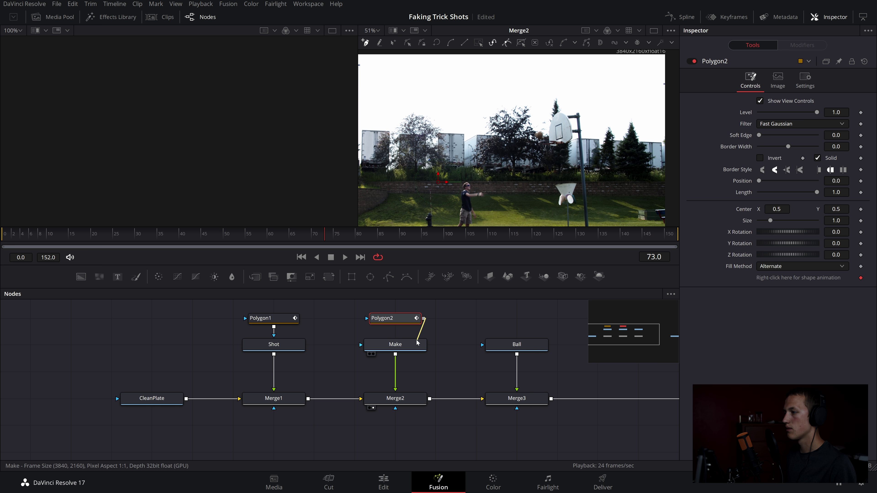
scroll(562, 113, "up", 5)
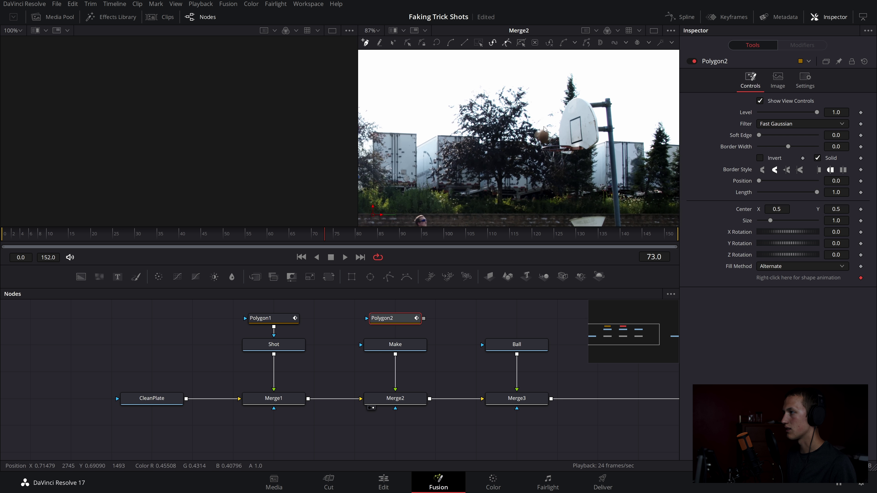
left_click(599, 68)
left_click(525, 128)
left_click(513, 144)
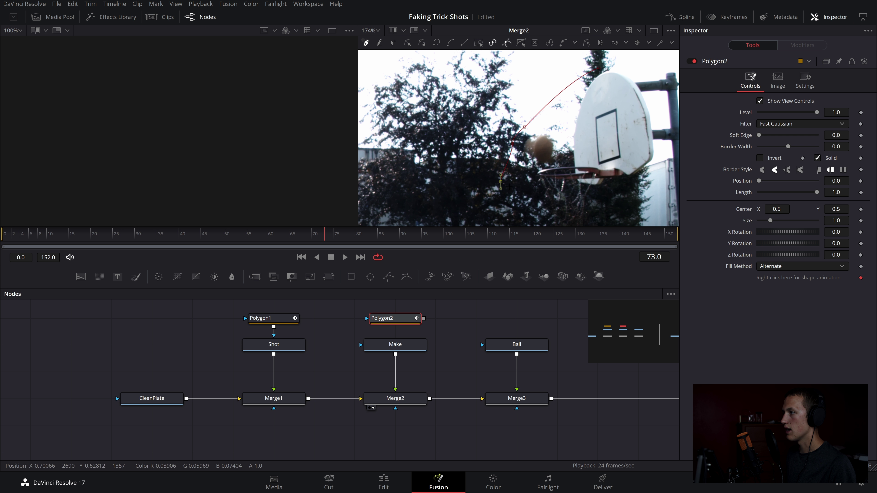
scroll(509, 187, "down", 5)
scroll(528, 193, "down", 3)
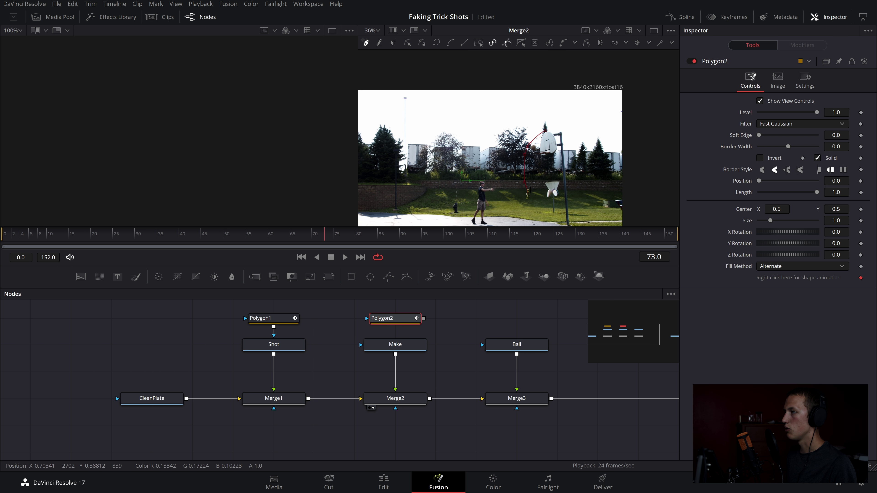
left_click_drag(528, 193, 512, 166)
left_click(533, 157)
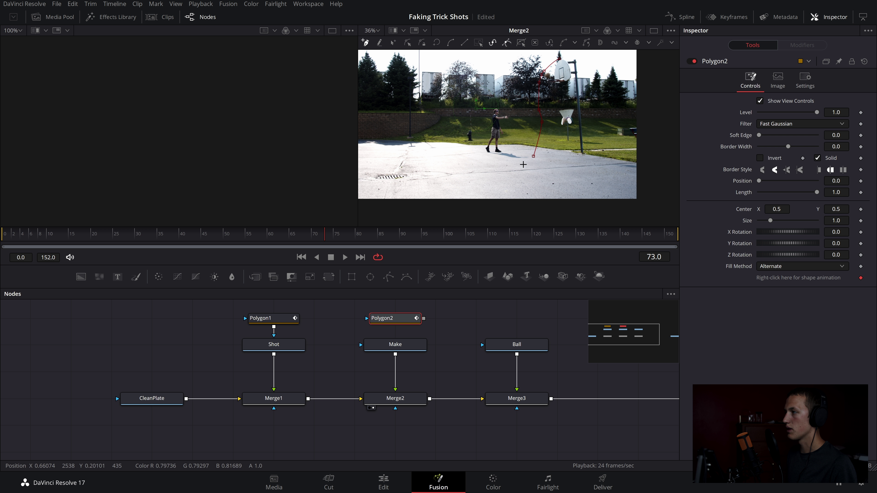
left_click_drag(466, 181, 464, 187)
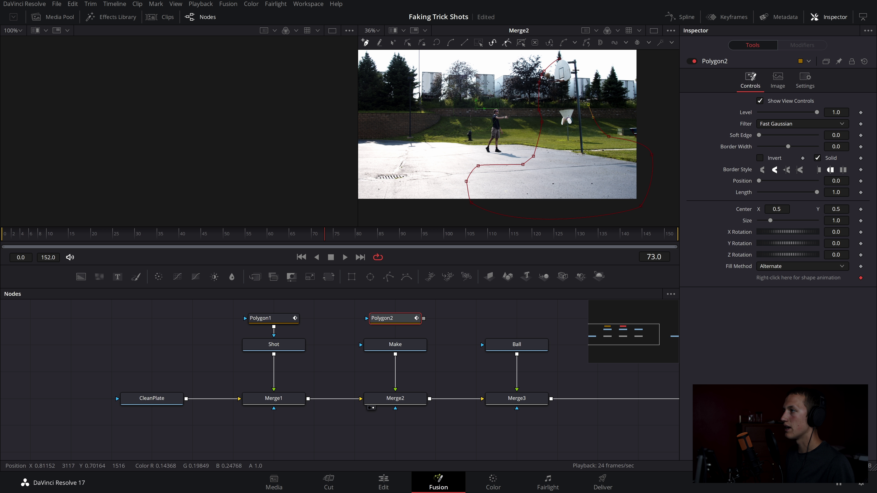
Step: Connect the Polygon2 mask to the Make node with a soft edge of 0.0047 and play back the made shot
scroll(565, 61, "up", 5)
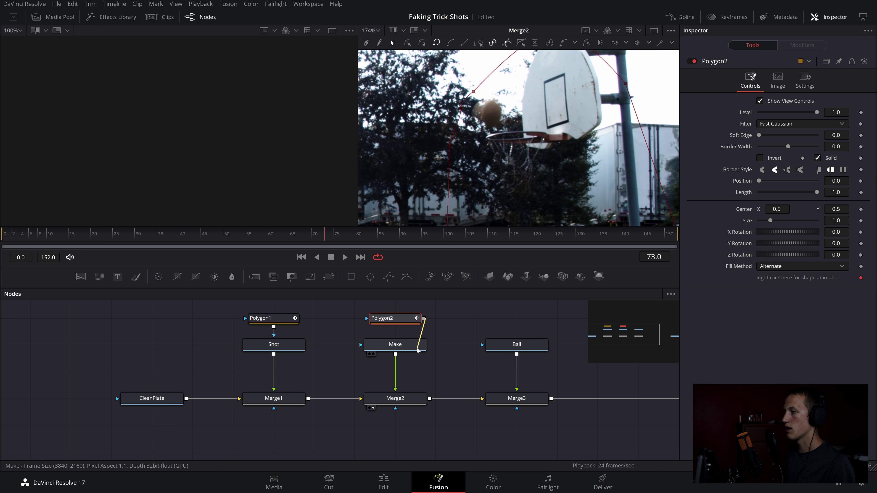
left_click(407, 319)
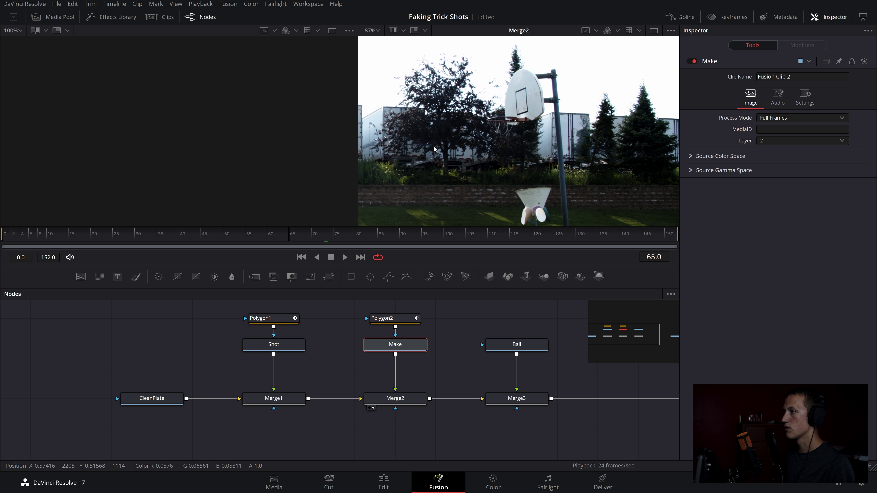
scroll(434, 149, "down", 4)
key("space")
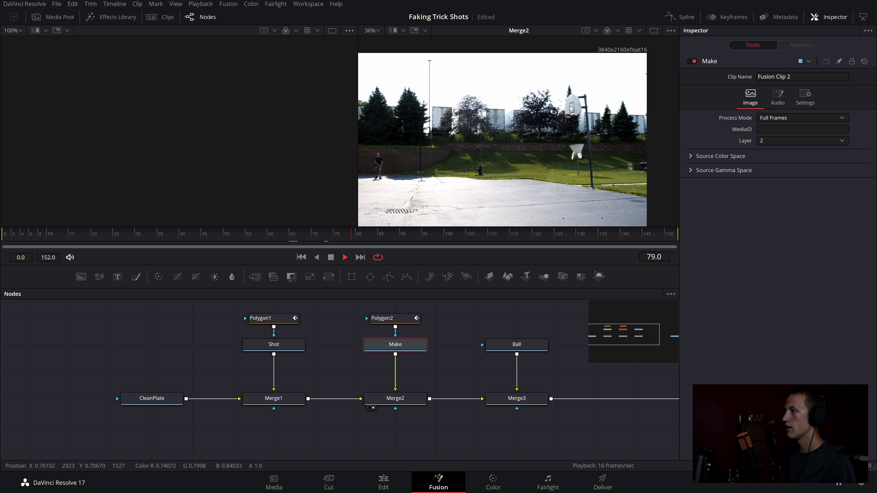
left_click_drag(360, 234, 315, 234)
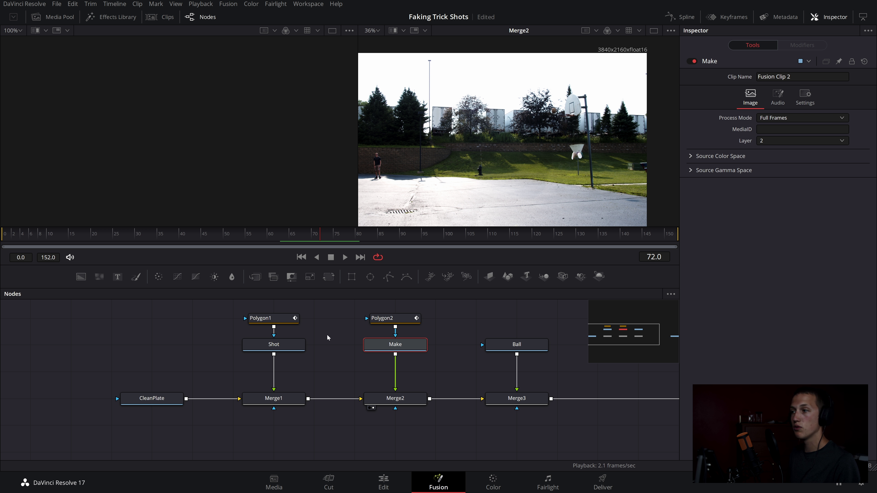
Step: At frame 73, pull Polygon2's lower points up off the pavement so the mask hugs the hoop and grass, and play it back
left_click(383, 318)
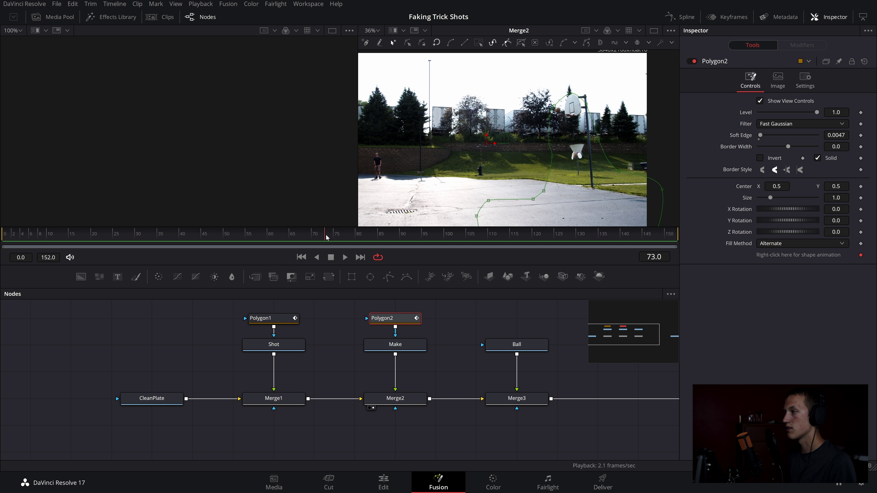
scroll(597, 193, "down", 2)
left_click_drag(597, 194, 560, 153)
left_click_drag(478, 186, 560, 152)
scroll(560, 152, "up", 2)
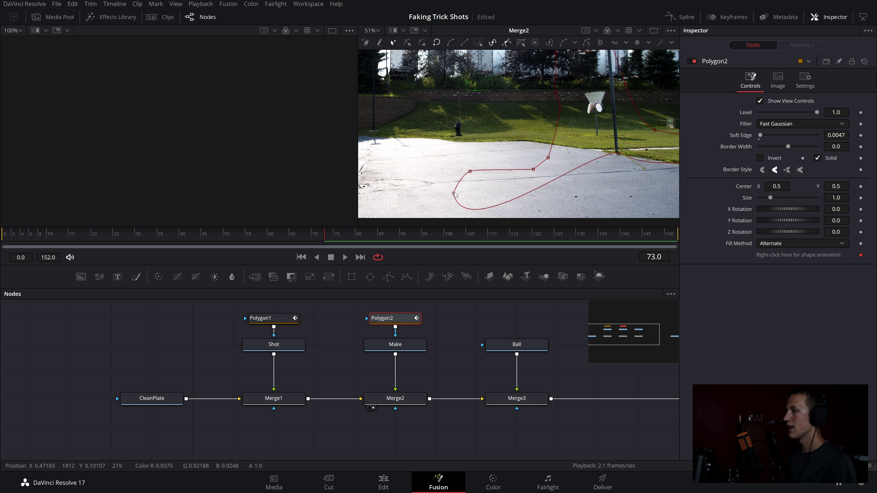
mouse_move(455, 195)
left_mouse_down()
mouse_move(469, 177)
mouse_move(602, 147)
left_mouse_up()
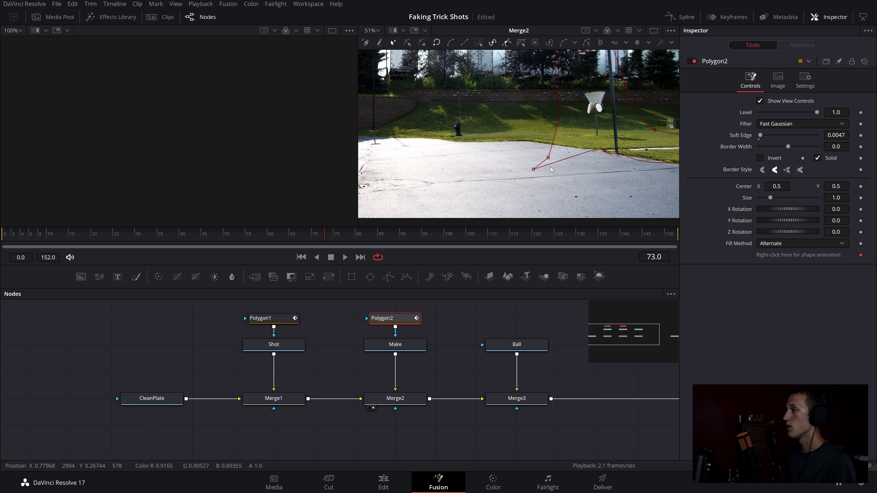
left_click_drag(533, 170, 556, 142)
scroll(594, 152, "down", 4)
scroll(618, 138, "up", 3)
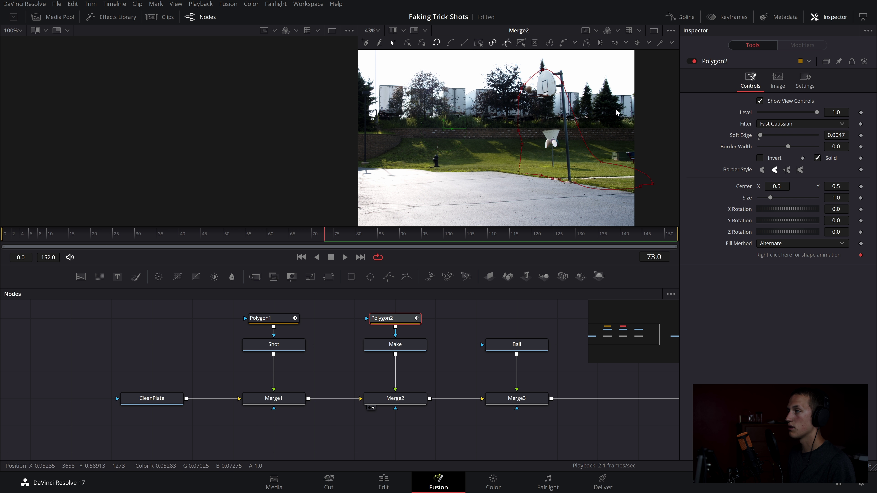
key("space")
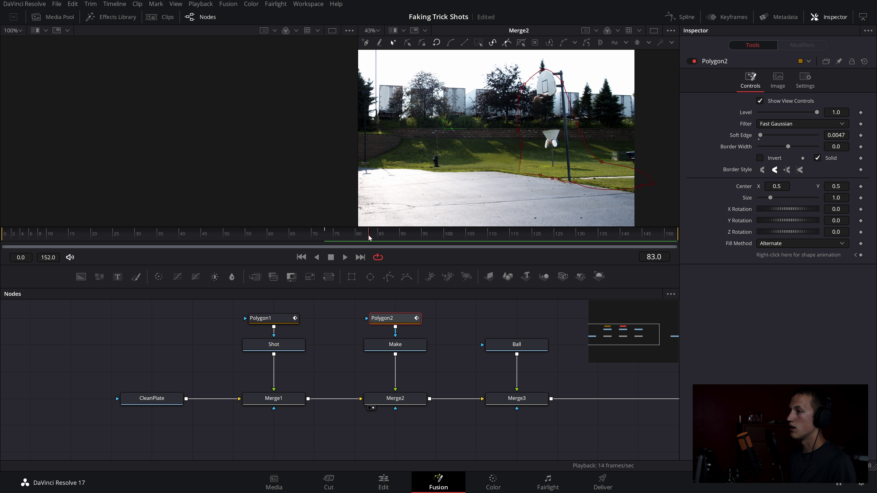
Step: Keyframe the Polygon2 shape at frame 82, and at frame 98 extend its lower edge down over the pavement beneath the hoop
left_click(861, 255)
left_click_drag(396, 236, 434, 234)
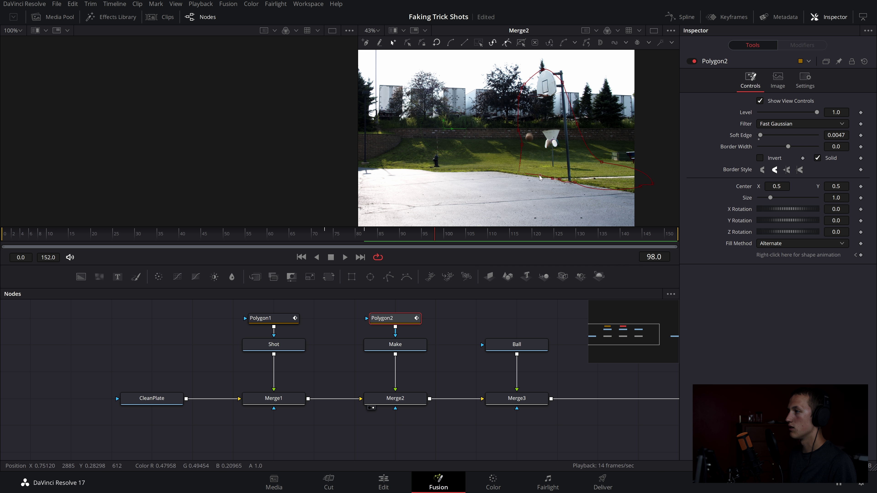
left_click_drag(540, 175, 502, 191)
left_click_drag(552, 179, 459, 232)
left_click_drag(574, 182, 615, 230)
left_click_drag(640, 186, 656, 217)
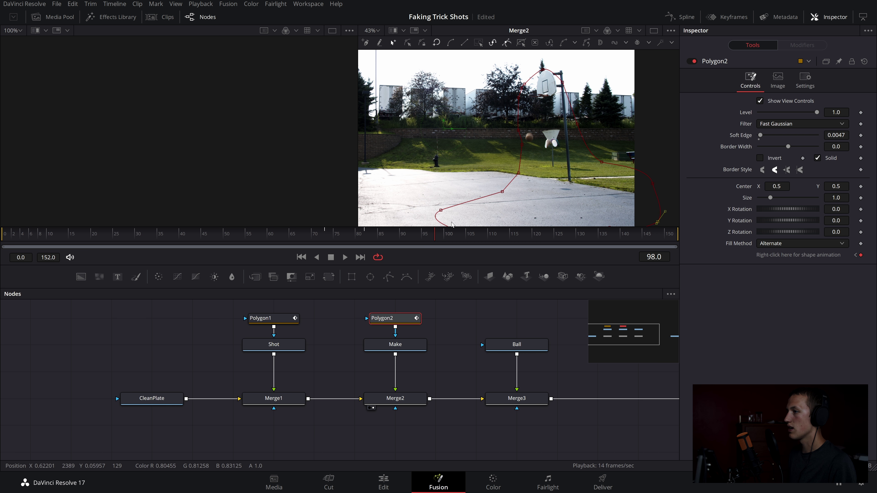
Step: At frame 82, move Polygon2's outer corner point beyond the image edge further down and scrub back through the shot
left_click_drag(418, 233, 364, 235)
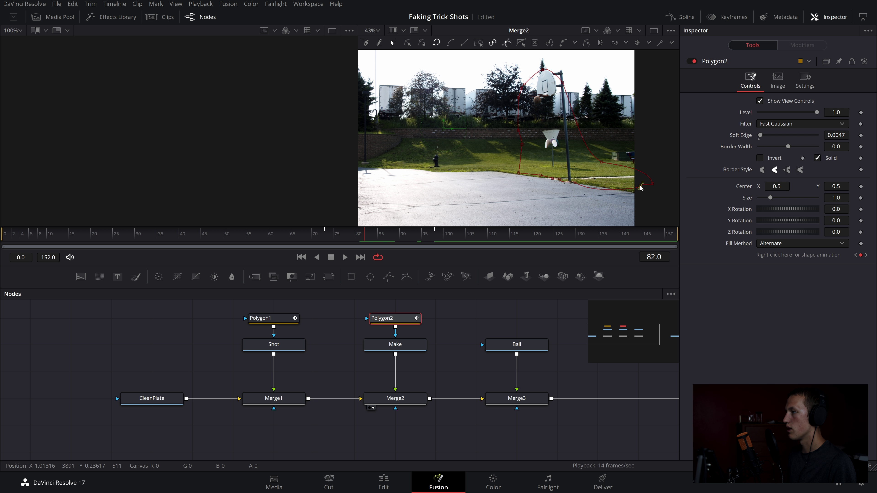
left_click_drag(640, 188, 649, 213)
left_click_drag(362, 237, 331, 241)
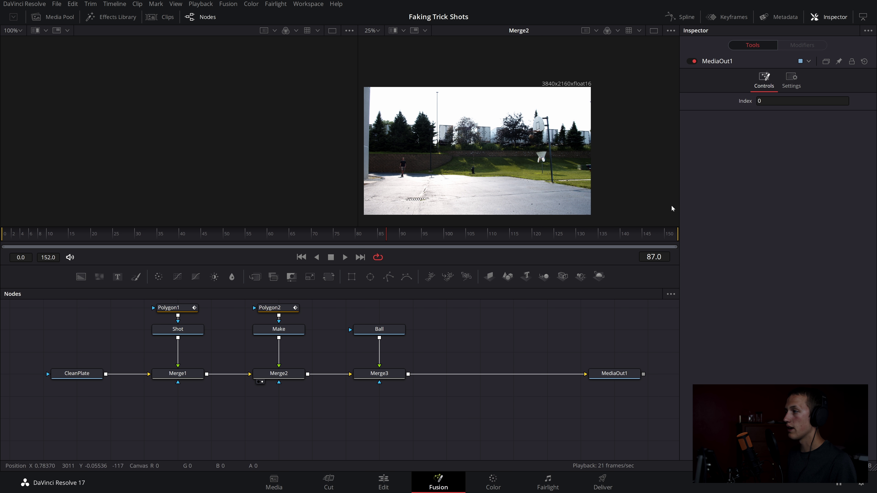
Step: Inspect the mask edge around the hoop near frame 89 and add a Color Corrector between the Make node and Merge2
scroll(543, 195, "up", 5)
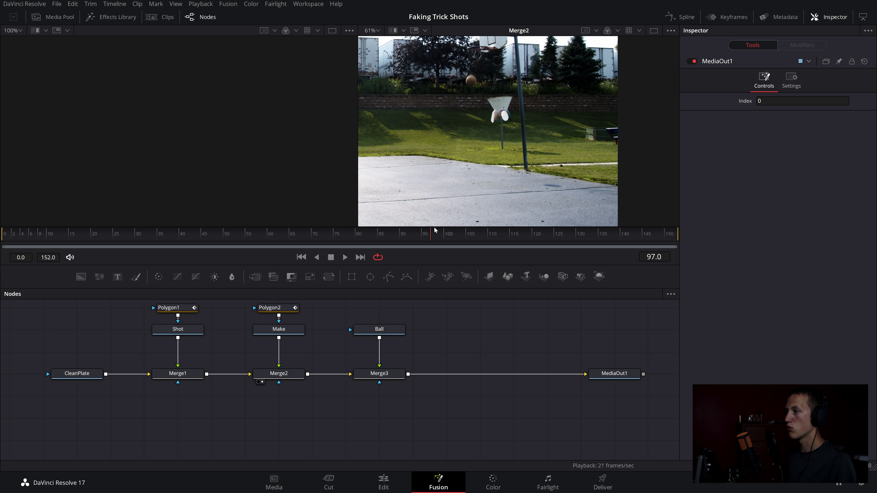
left_click(372, 234)
left_click_drag(372, 234, 395, 231)
left_click_drag(382, 334, 530, 360)
left_click(445, 359)
key("shift+space")
type("color")
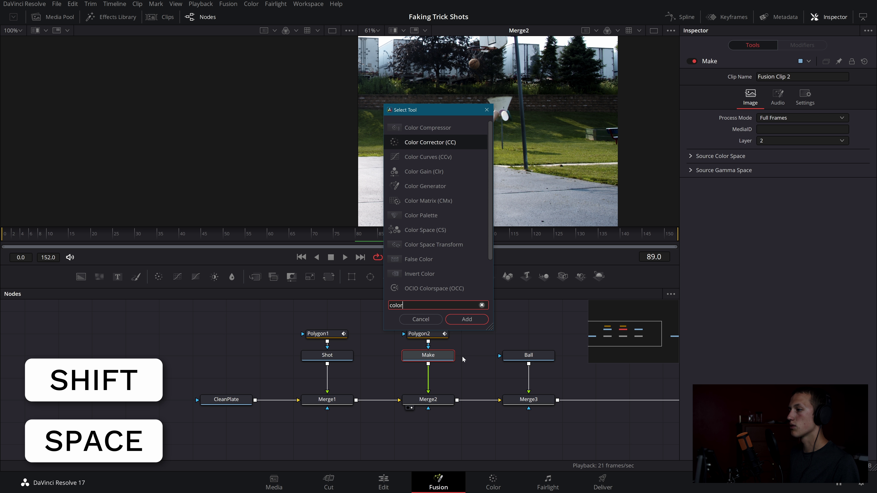
key("Escape")
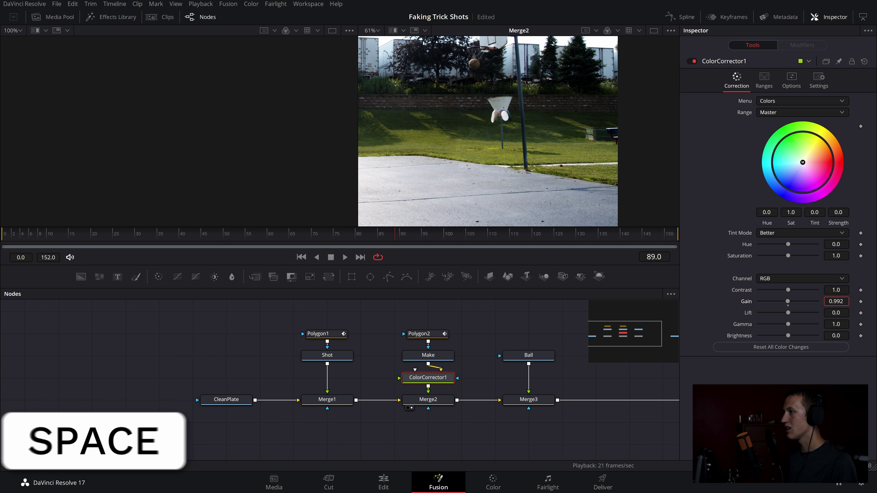
Step: Set ColorCorrector1's gain to 0.97, comparing neighbouring frames to match the masked area's brightness to the clean plate
left_click_drag(836, 301, 831, 301)
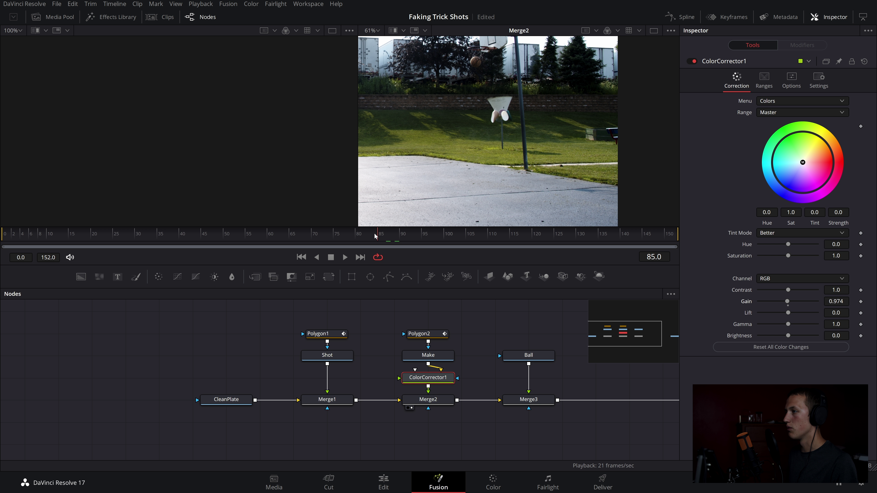
left_click_drag(375, 233, 395, 234)
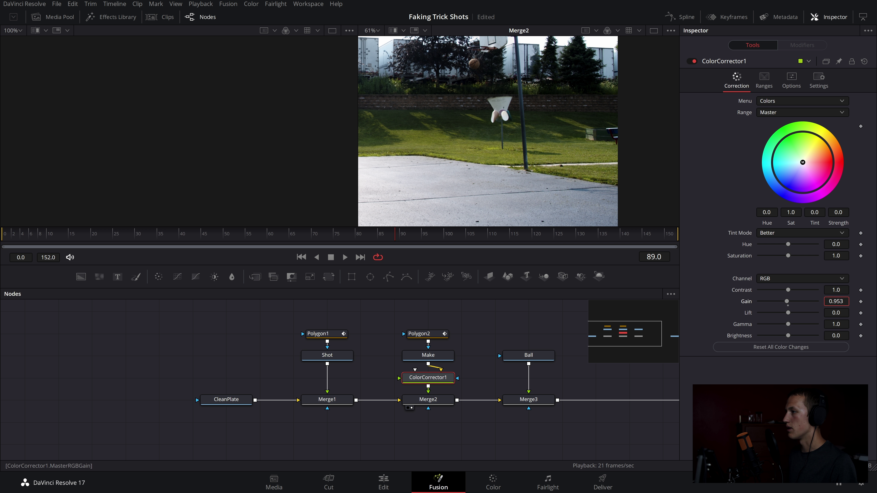
left_click_drag(836, 301, 834, 301)
key("Left")
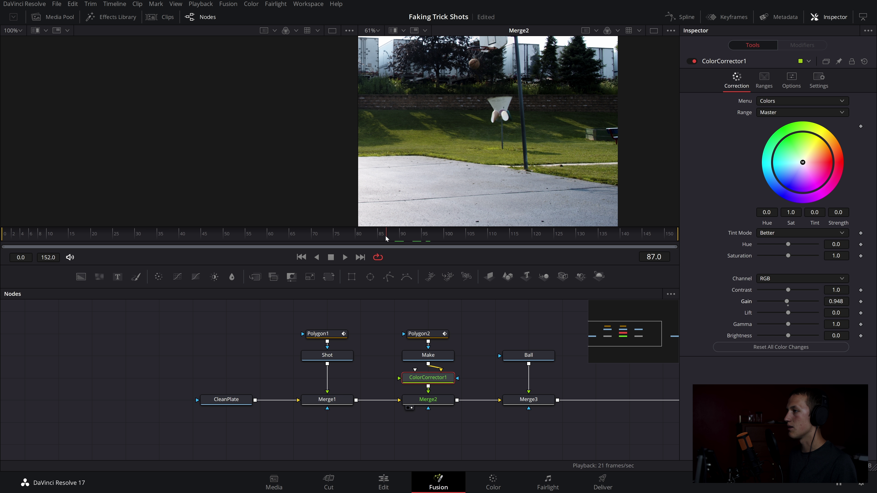
left_click_drag(836, 302, 838, 301)
left_click_drag(355, 237, 401, 238)
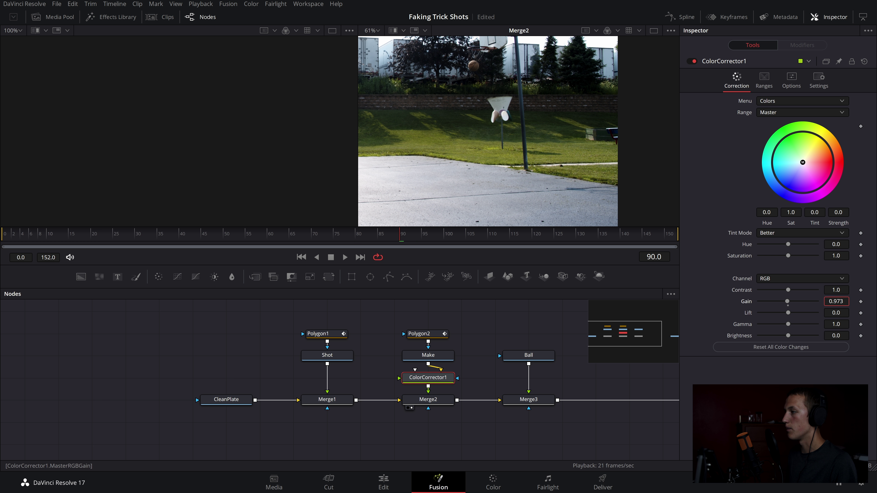
left_click_drag(405, 239, 387, 242)
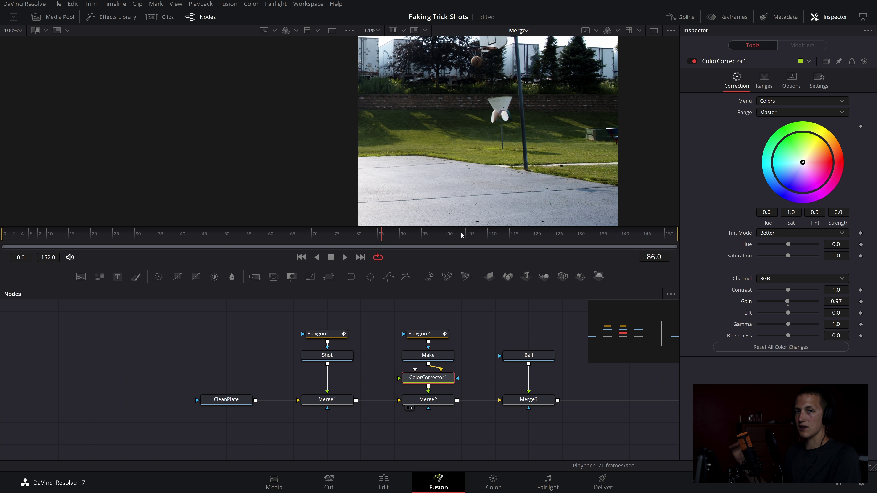
Step: Play back the color-corrected made shot in Merge2, both close up and with the whole frame in view
left_click(336, 232)
key("space")
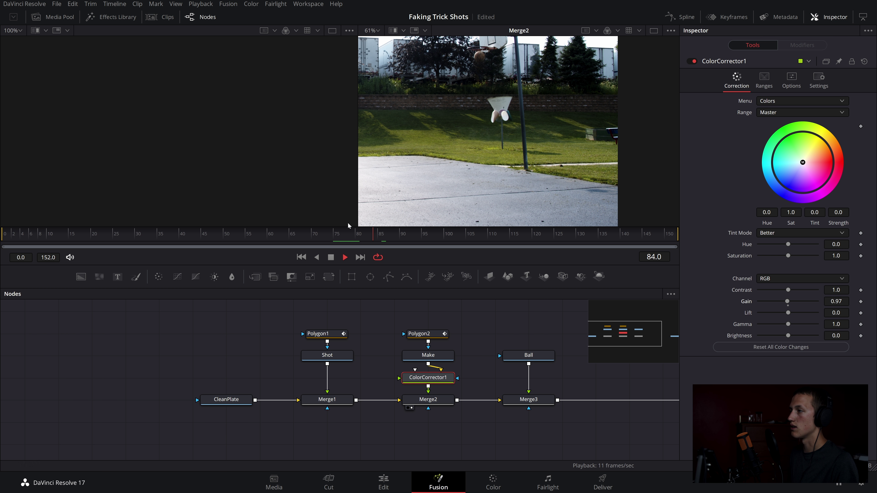
scroll(544, 148, "down", 3)
left_click(355, 232)
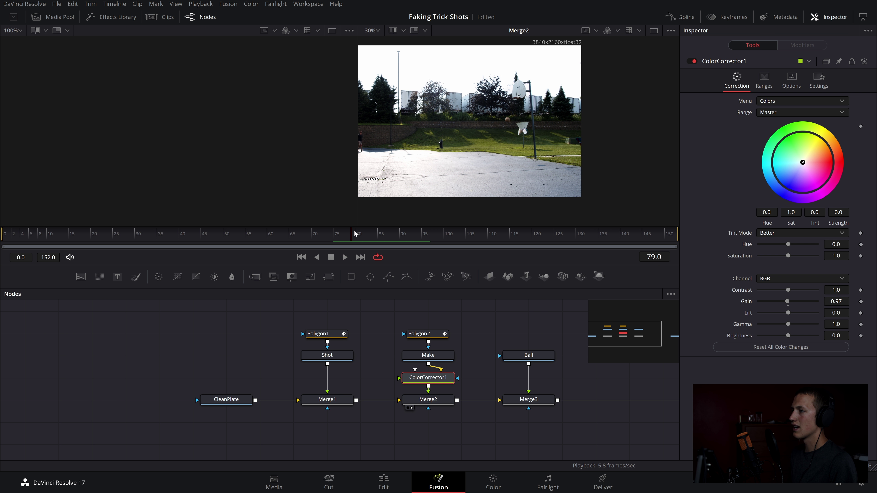
key("space")
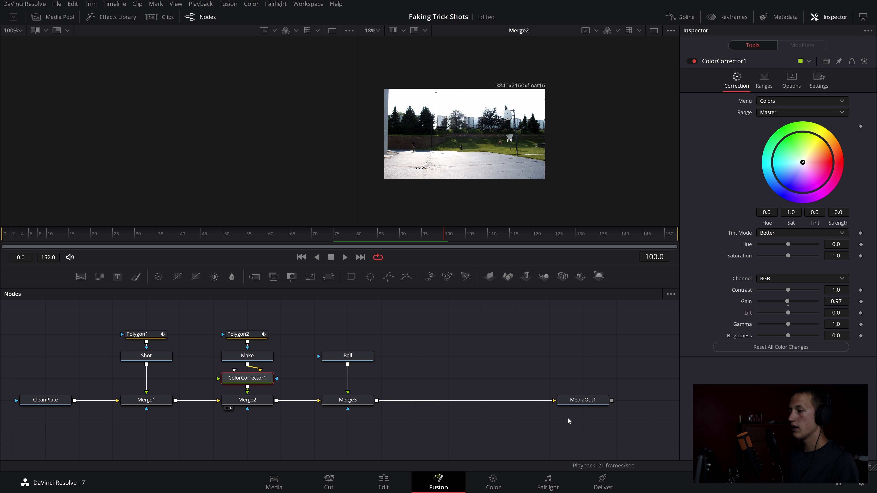
Step: Show MediaOut1's output in the viewer and frame the composite so the basketball is easy to work on
left_click(575, 401)
key("2")
scroll(466, 140, "up", 3)
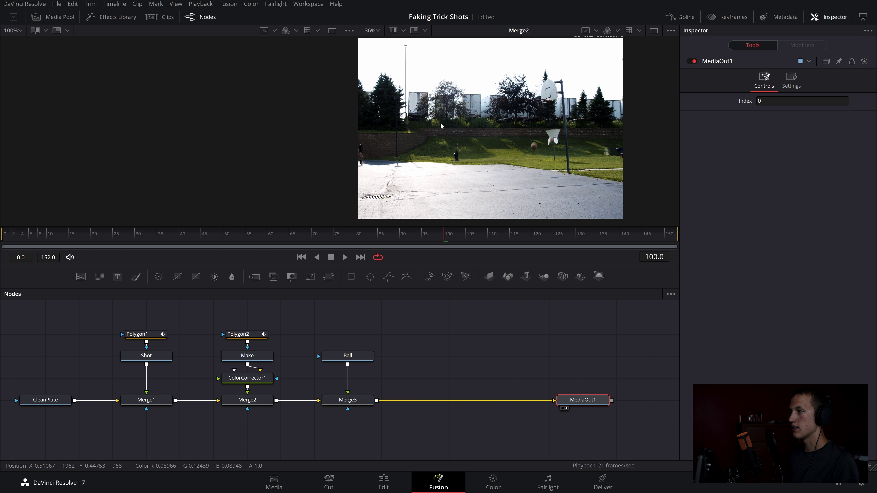
left_click_drag(473, 133, 545, 131)
Step: Add an ellipse mask to the Ball node, fit it tightly around the large basketball, and set its soft edge to 0.0007
left_click_drag(369, 277, 353, 340)
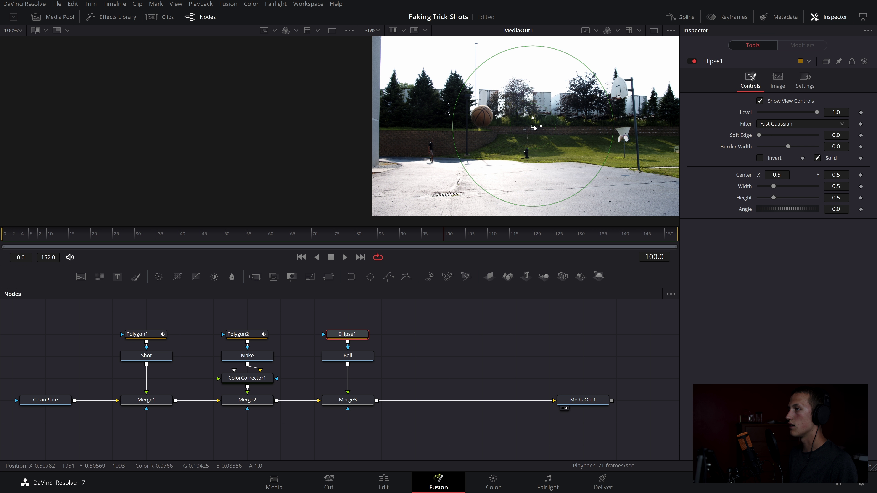
left_click_drag(534, 126, 479, 116)
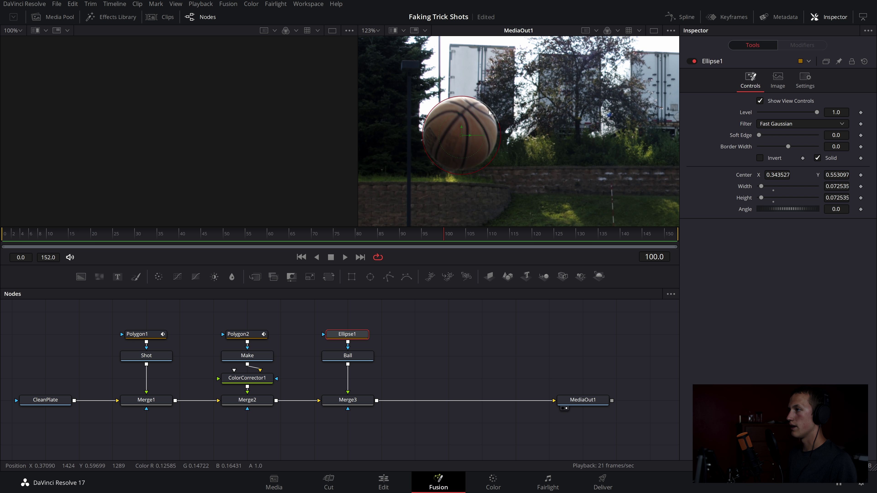
left_click_drag(489, 110, 460, 135)
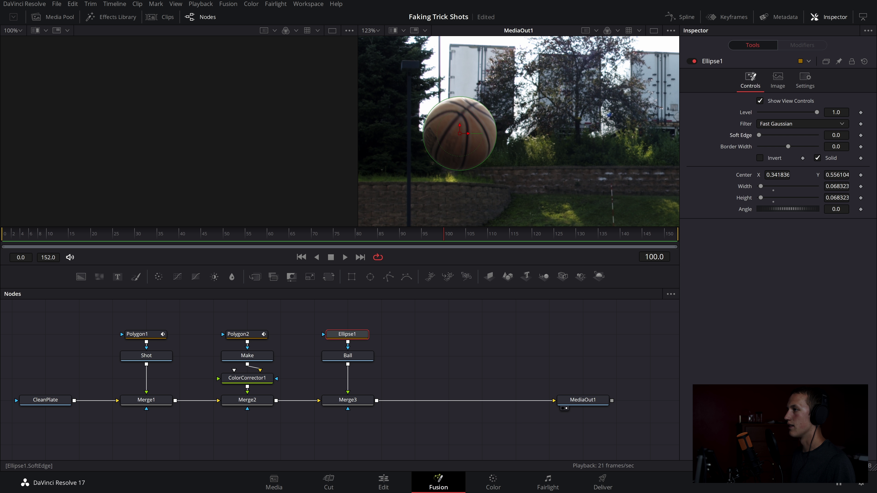
Step: Add a Transform node between the Ball node and Merge3
left_click(347, 355)
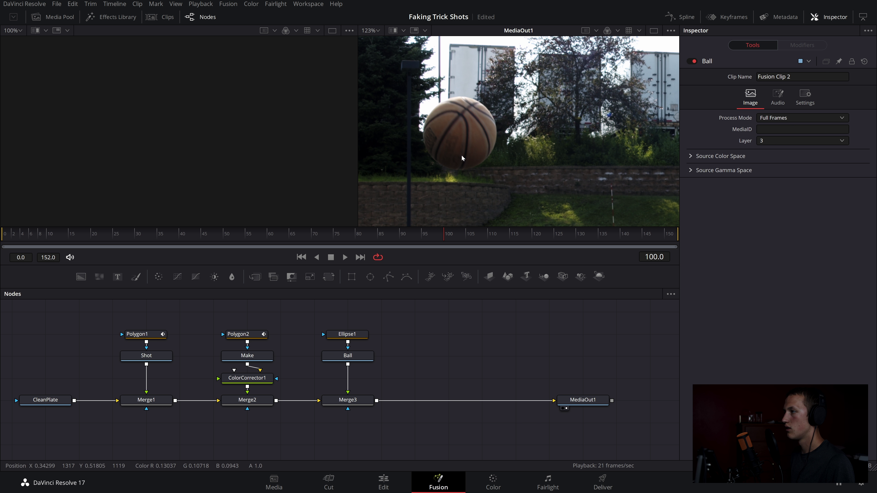
key("shift+space")
type("transform")
key("Return")
scroll(463, 117, "up", 2)
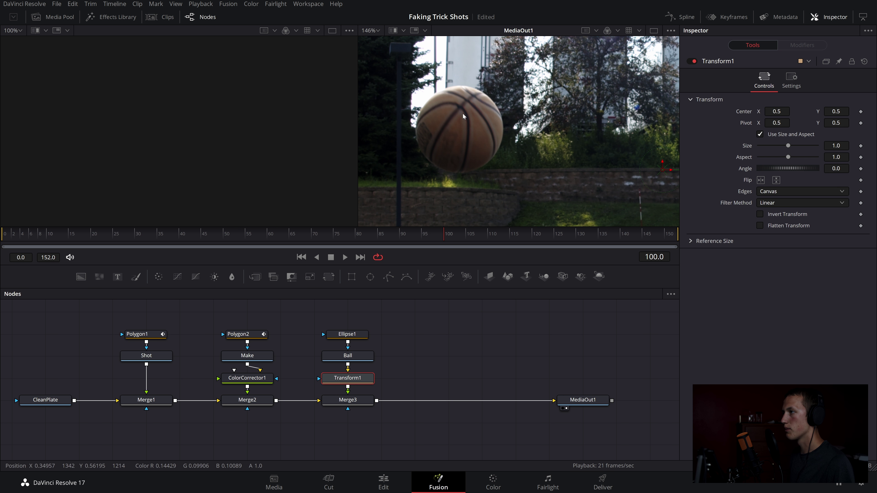
Step: Move the basketball to the middle of the image by setting Transform1's center to X 0.657995, Y 0.442921
left_click_drag(662, 171, 864, 215)
left_click_drag(630, 190, 483, 169)
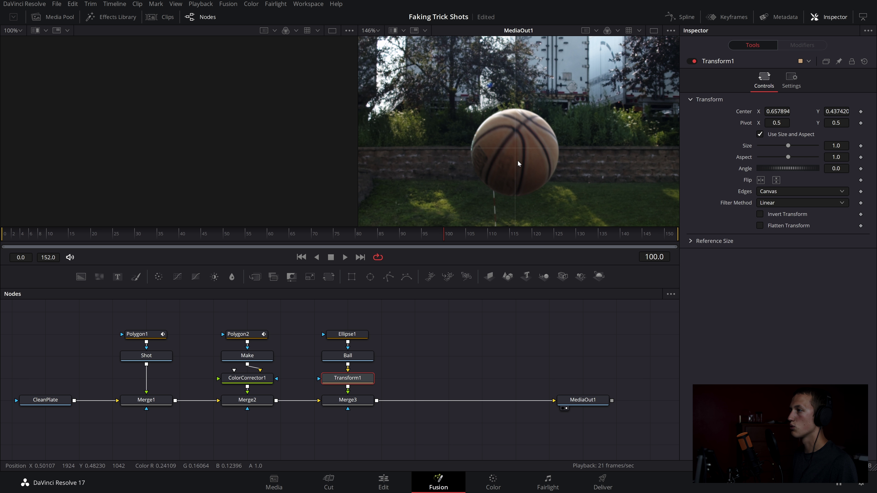
left_click_drag(777, 111, 777, 112)
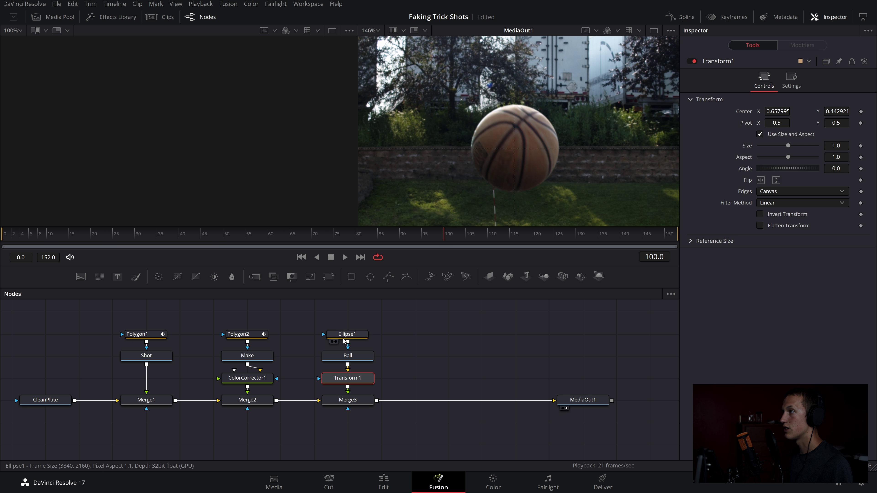
Step: Fine-tune the Ellipse1 mask around the basketball, setting its center Y to 0.555705
left_click(347, 335)
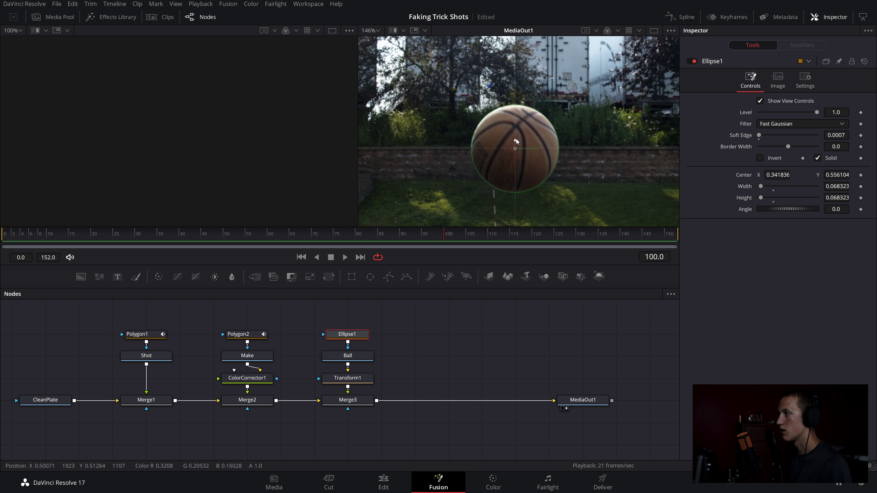
left_click_drag(847, 176, 845, 176)
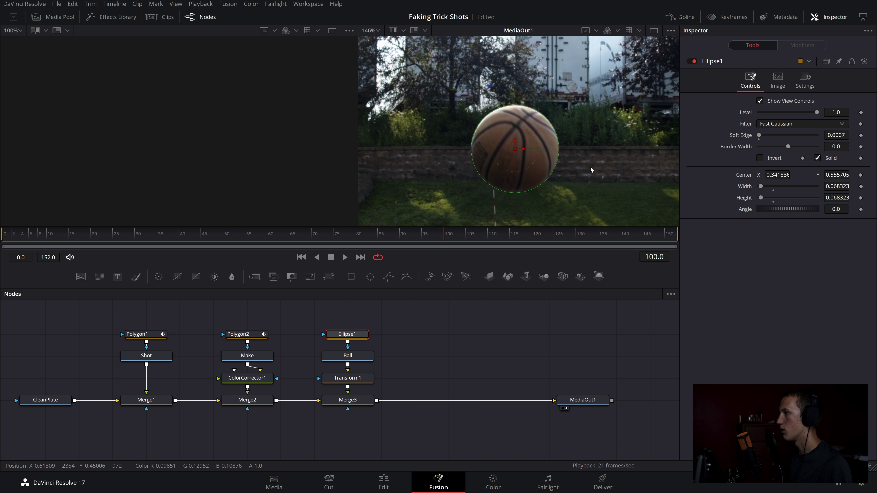
left_click_drag(548, 119, 546, 121)
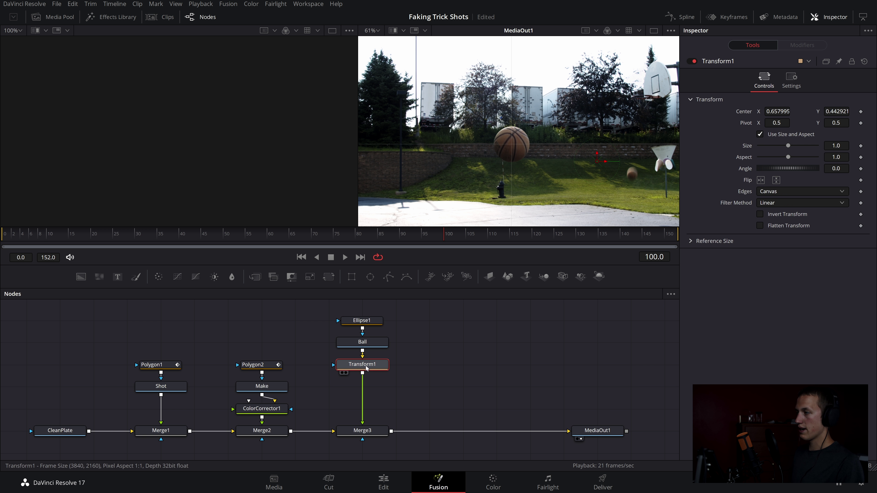
Step: Add a second Transform node after Transform1 and move the ball with it to center X 0.473773, Y 0.593233
key("shift+space")
type("transform")
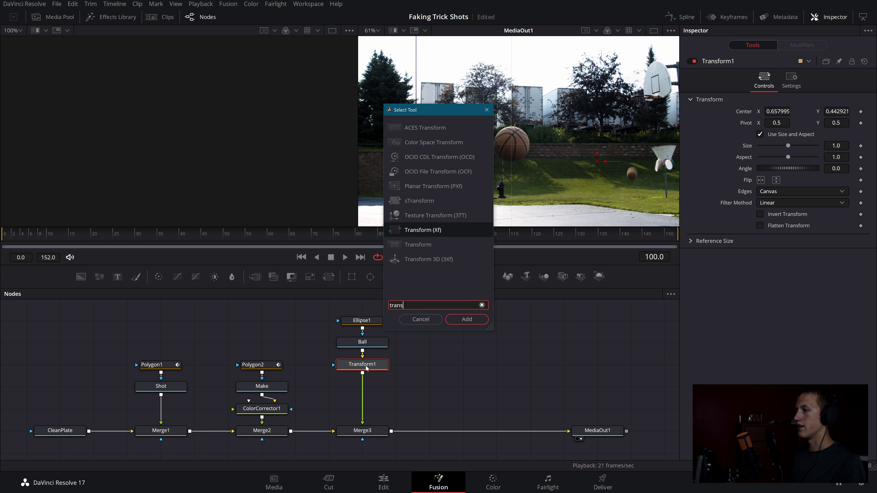
key("Return")
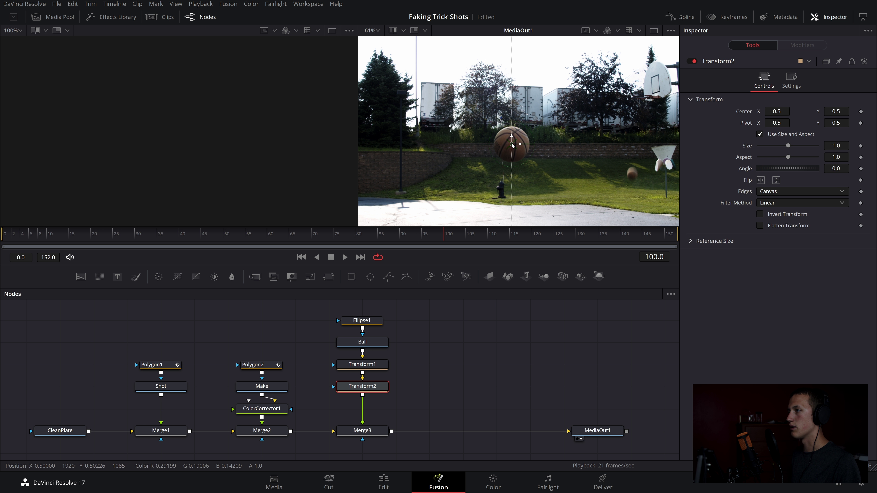
left_click_drag(513, 145, 499, 117)
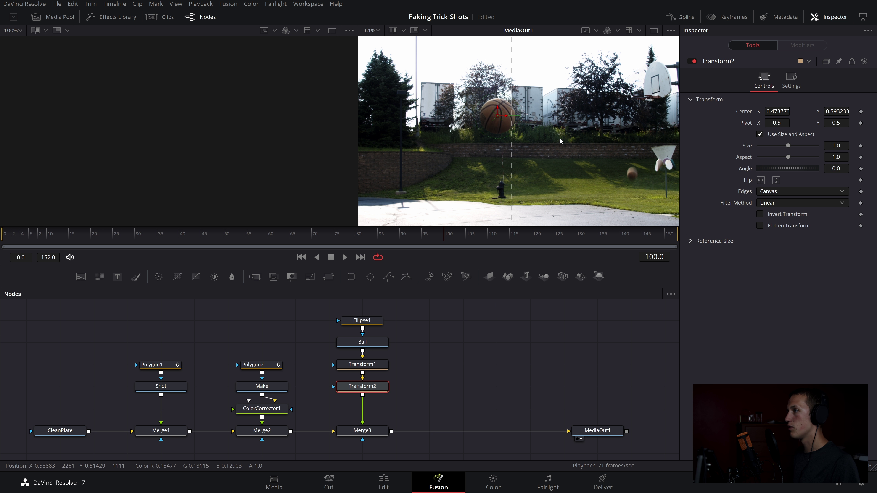
scroll(559, 139, "down", 3)
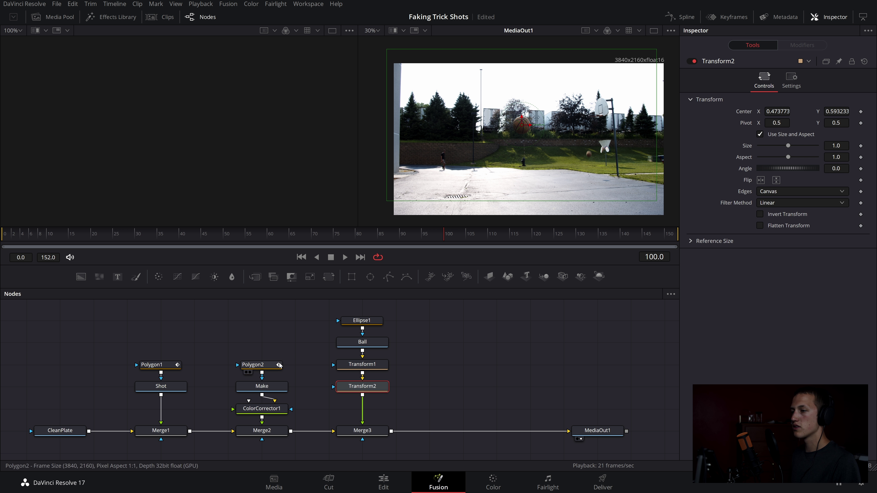
Step: At frame 38, place the ball over the player's ball with Transform2 at size 0.161, center X 0.149462, Y 0.426327, and keyframe center and size
left_click_drag(93, 236, 171, 232)
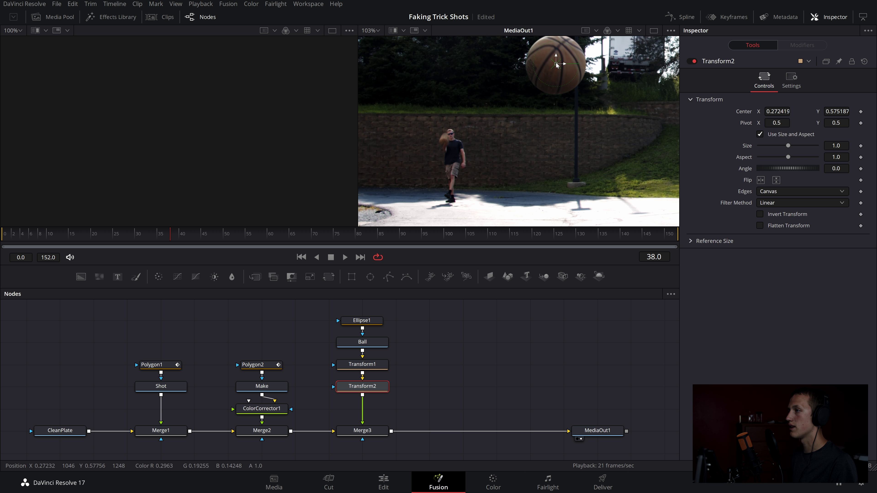
left_click_drag(558, 65, 442, 139)
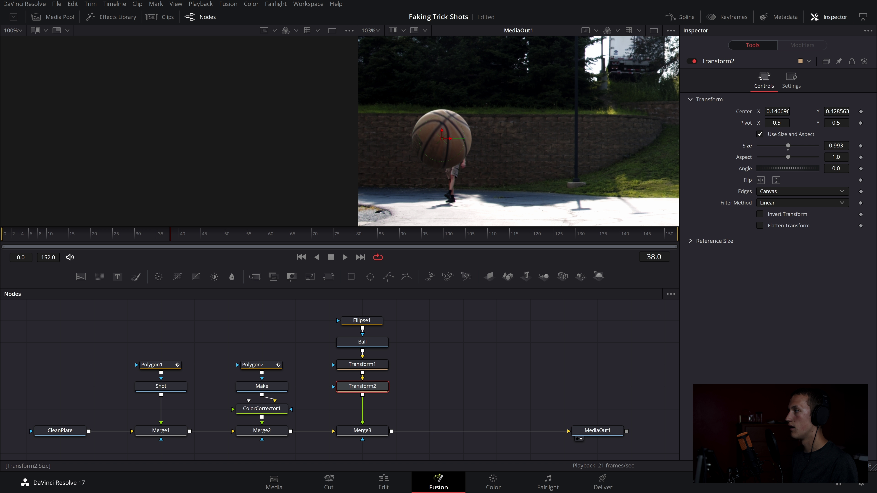
left_click_drag(835, 146, 762, 145)
scroll(434, 142, "up", 3)
mouse_move(463, 127)
left_mouse_down()
mouse_move(488, 133)
mouse_move(475, 132)
left_mouse_up()
mouse_move(835, 146)
left_mouse_down()
mouse_move(850, 146)
mouse_move(838, 145)
left_mouse_up()
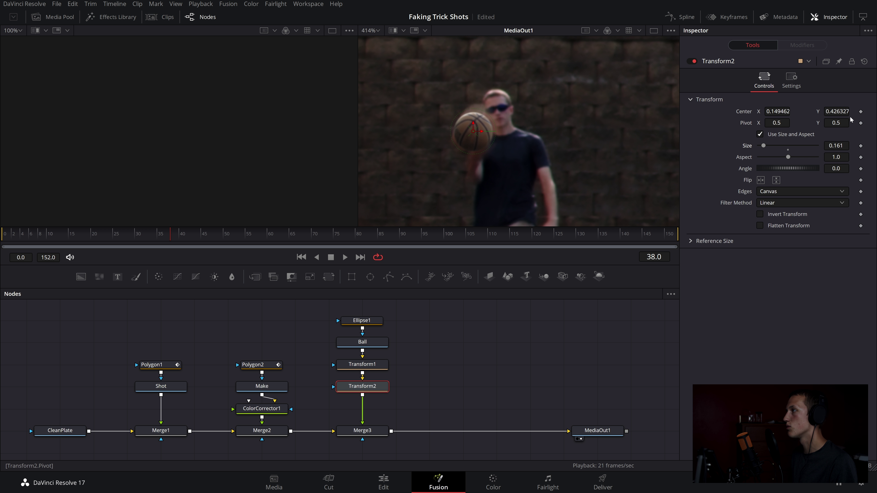
left_click(861, 111)
left_click(861, 145)
Step: At frame 73, move the ball beside the hoop to center X 0.723970, Y 0.683419 and set Transform2's size to 0.281
key("Right")
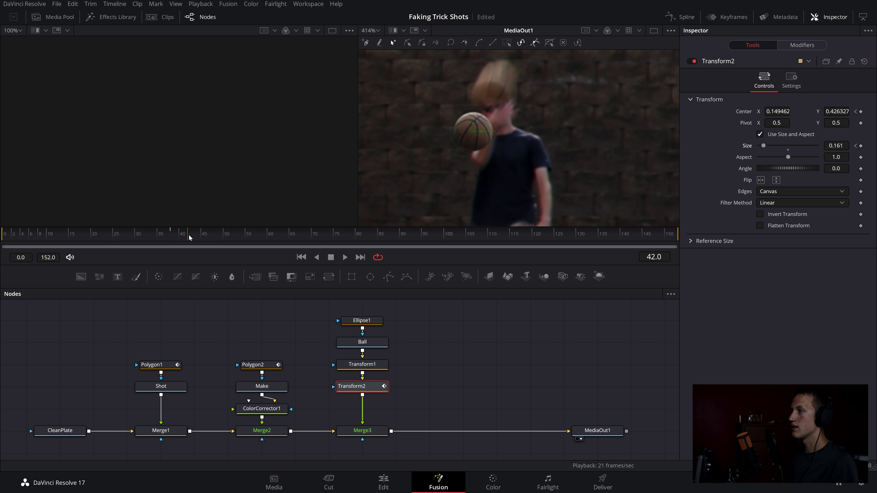
scroll(478, 143, "down", 12)
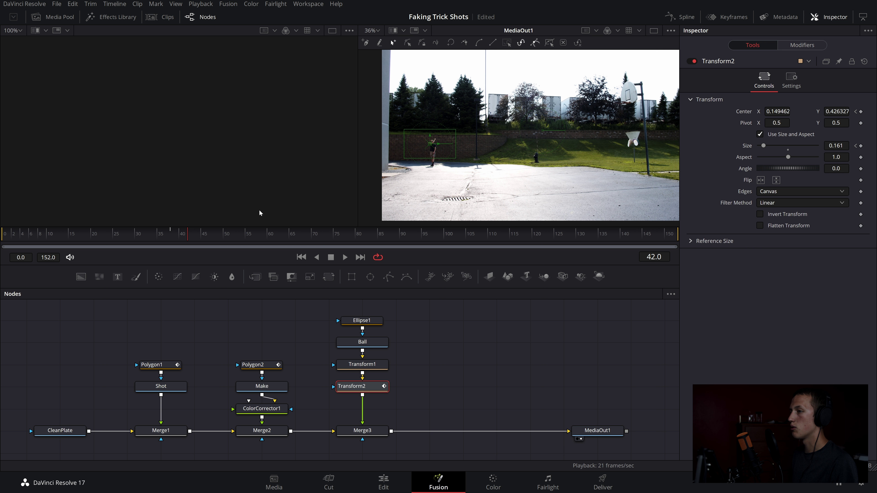
left_click_drag(383, 239, 325, 244)
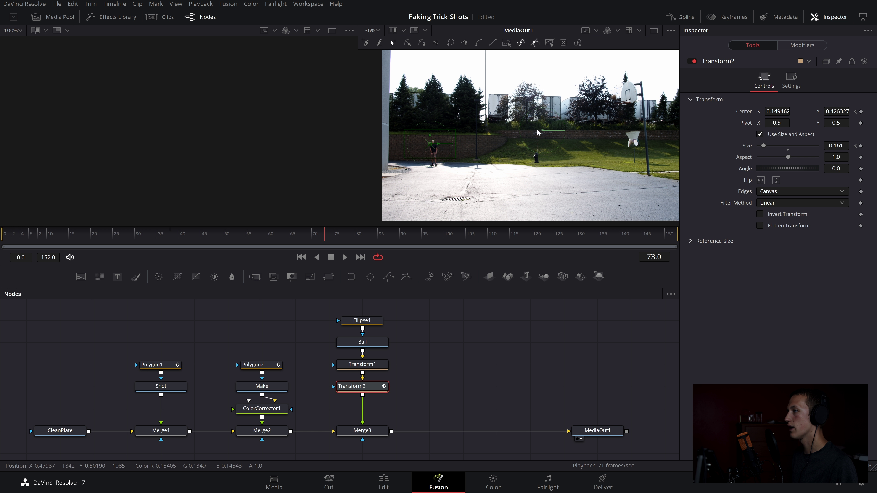
left_click_drag(432, 146, 602, 101)
scroll(605, 101, "up", 12)
left_click_drag(836, 146, 856, 145)
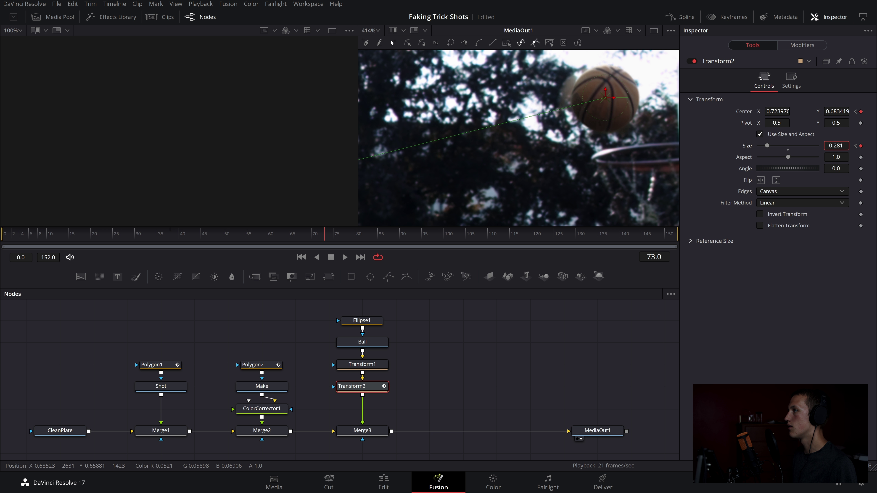
Step: At frame 74, align the Transform2 ball with the real ball above the rim, and compare it against frame 73
left_click(329, 238)
scroll(552, 121, "down", 3)
left_click_drag(534, 120, 577, 125)
left_click(325, 236)
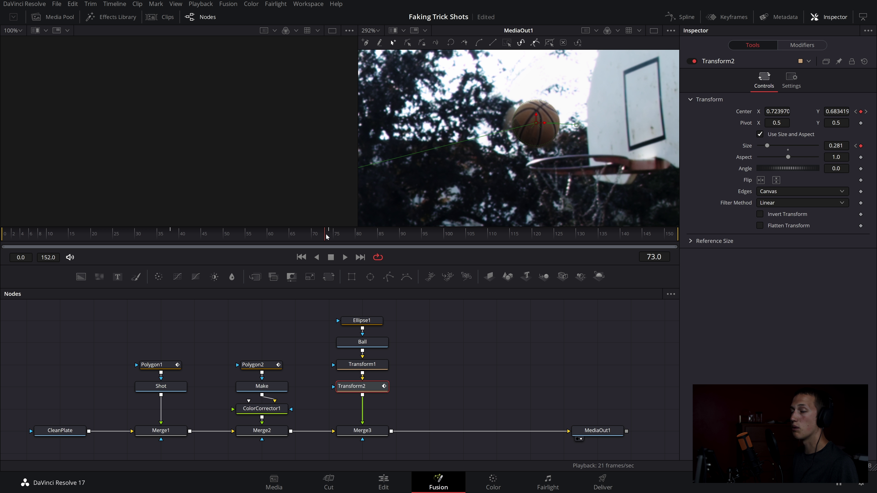
left_click_drag(328, 235, 326, 242)
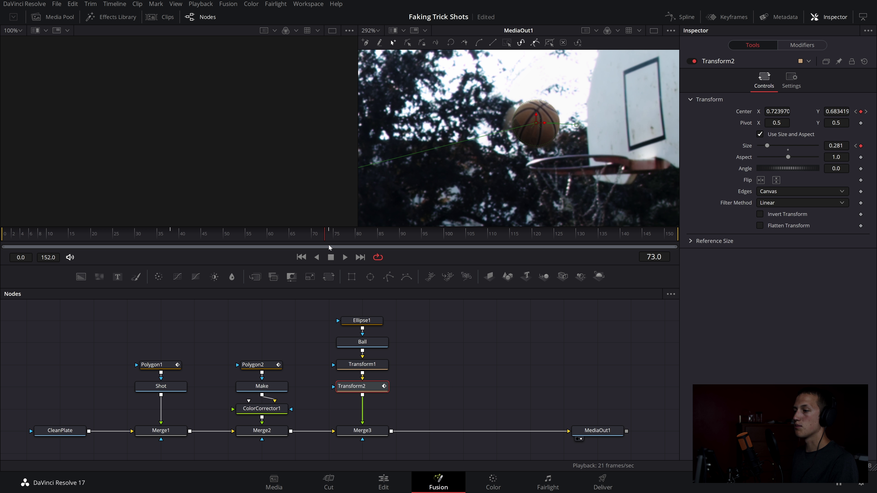
Step: Cut the overlaid ball out at the rim by keyframing Merge3's Blend at 1.0 on frame 73 and 0.0 on frame 74
left_click(367, 435)
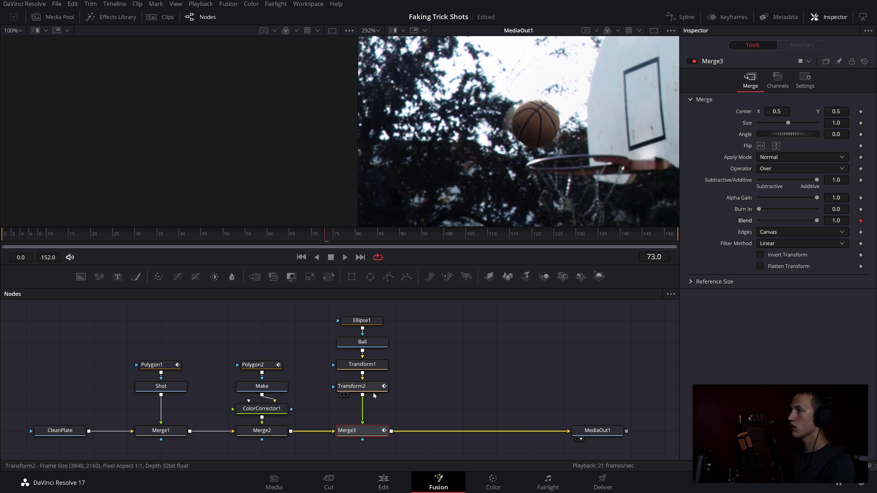
key("Right")
left_click_drag(817, 220, 756, 221)
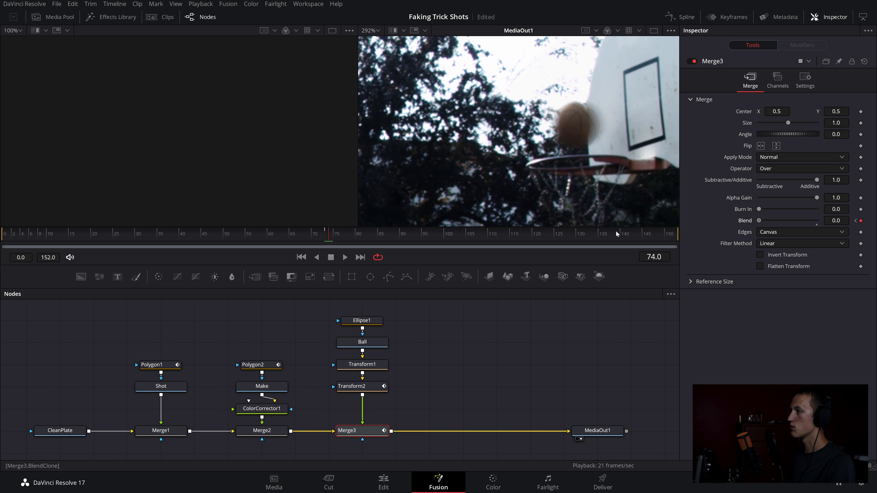
mouse_move(328, 237)
left_mouse_down()
mouse_move(321, 237)
mouse_move(341, 238)
mouse_move(325, 238)
left_mouse_up()
Step: Make the overlaid ball appear at the player's release by keyframing Merge3's Blend at 0.0 on frame 40 and 1.0 on frame 41
scroll(450, 158, "down", 5)
left_click_drag(451, 159, 673, 63)
left_click_drag(383, 138, 649, 109)
scroll(649, 109, "left", 5)
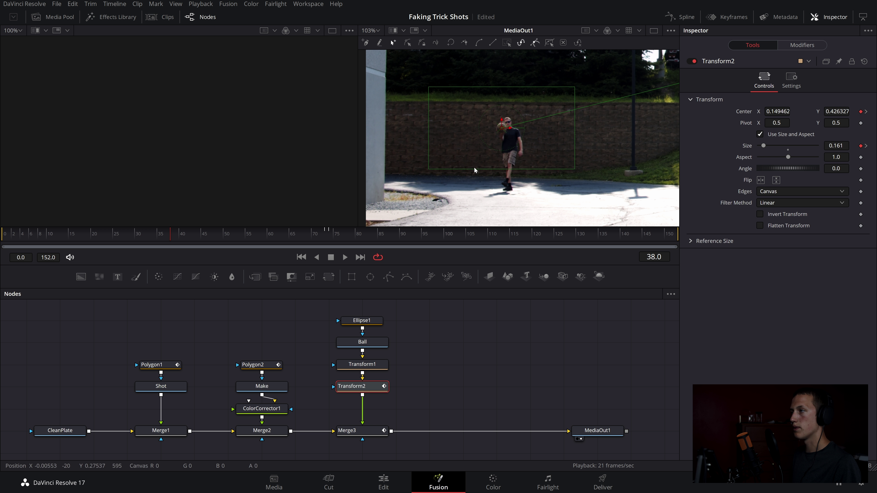
scroll(498, 136, "up", 5)
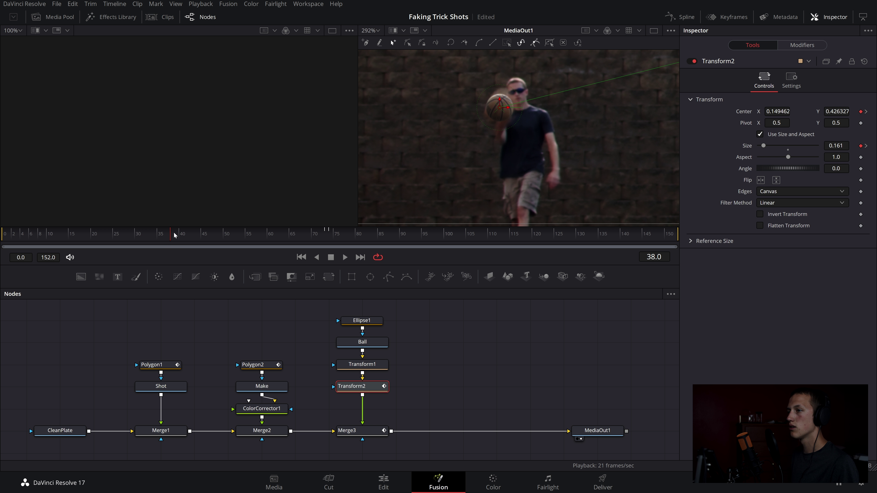
left_click_drag(174, 235, 179, 235)
left_click_drag(513, 196, 496, 237)
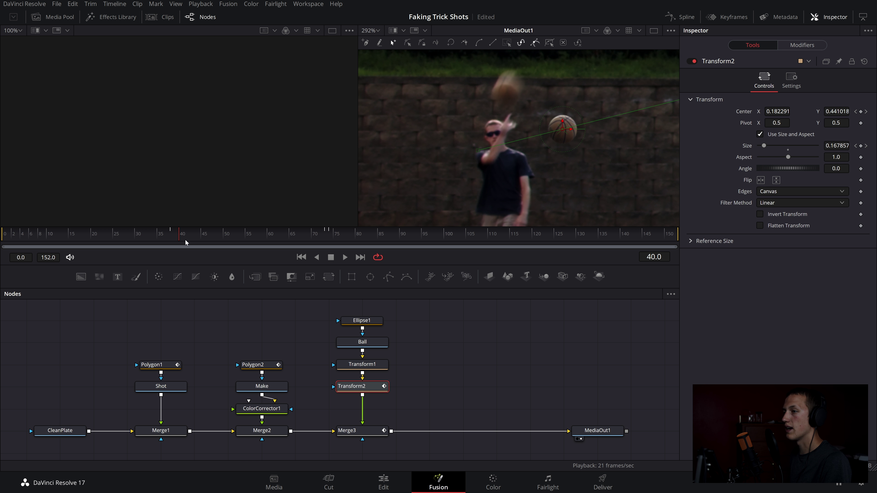
left_click_drag(182, 237, 182, 237)
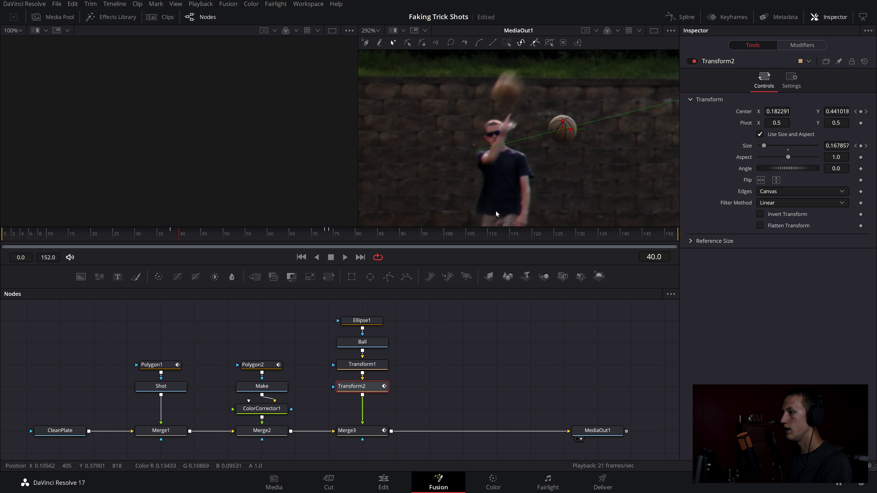
left_click(349, 430)
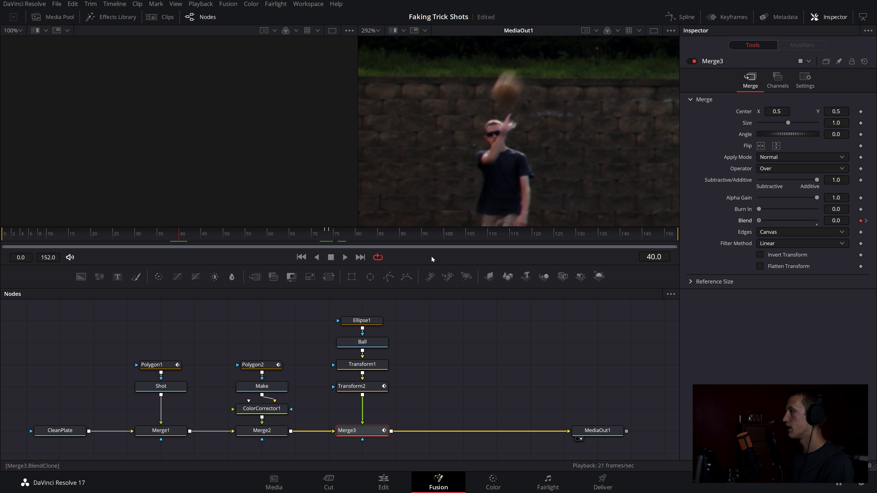
key("Right")
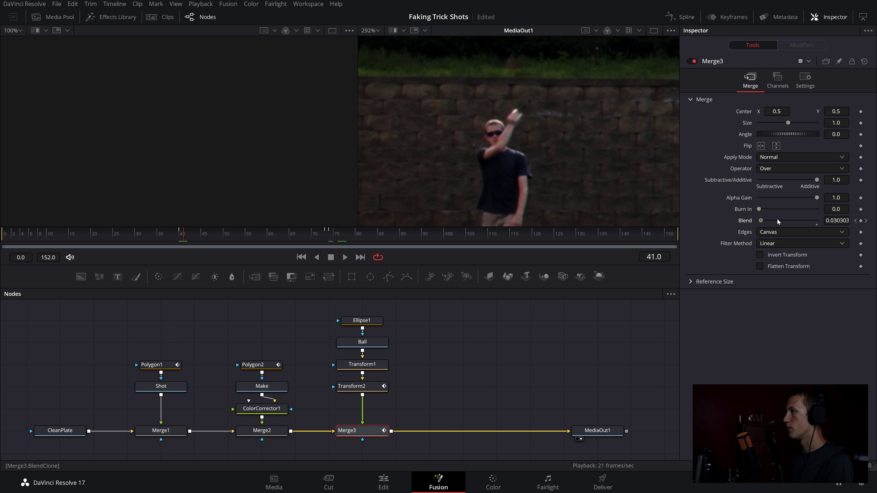
left_click_drag(778, 221, 874, 224)
Step: Bend Transform2's straight motion path into a high arc from the player to the hoop and play the animation
left_click(355, 386)
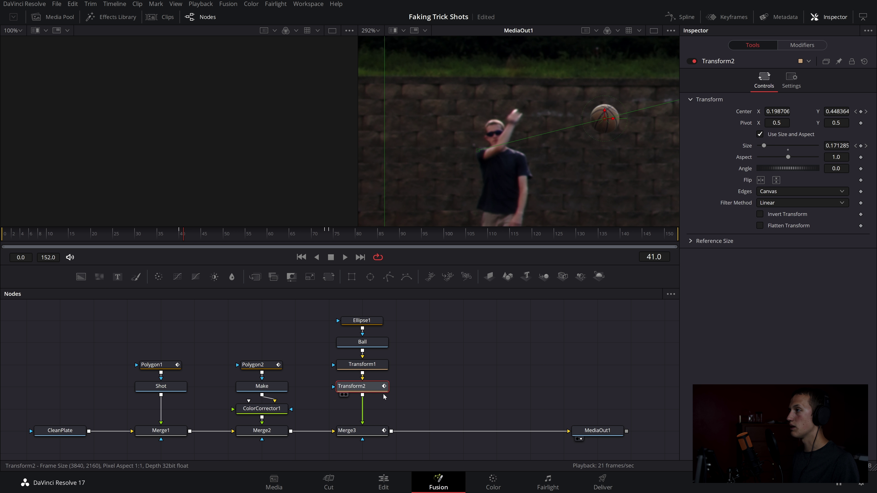
scroll(524, 170, "down", 5)
left_click_drag(523, 171, 459, 209)
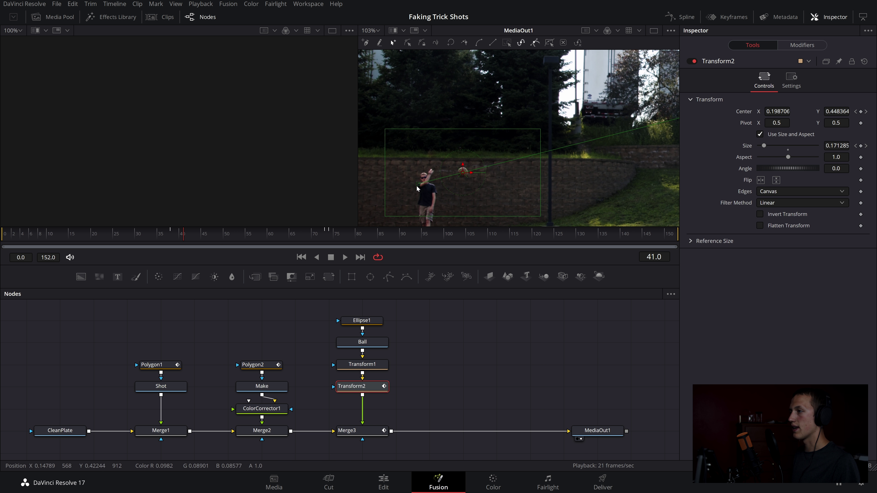
left_click_drag(592, 140, 517, 30)
scroll(501, 121, "down", 3)
left_click_drag(630, 131, 282, 233)
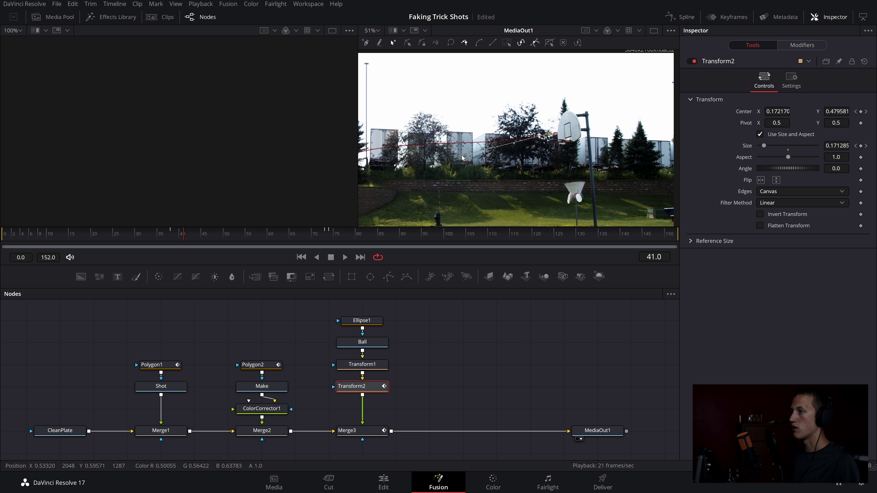
key("space")
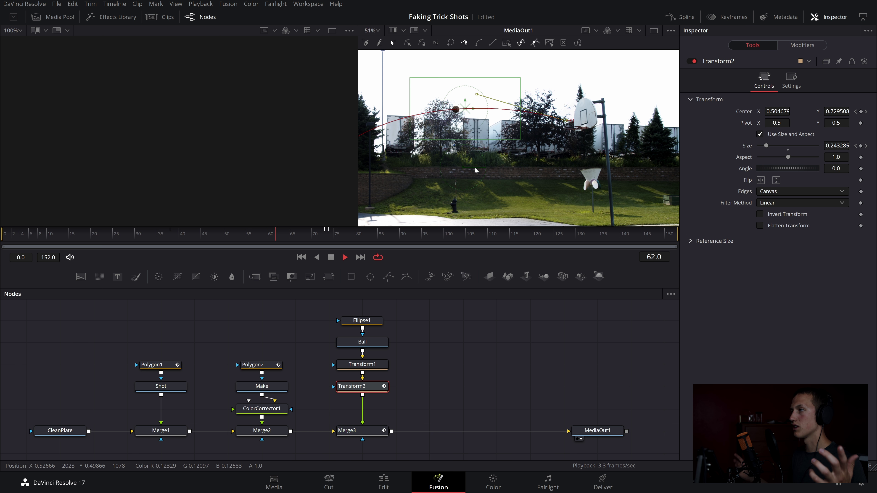
Step: At frame 41, adjust the path's starting handle so the arc rises more steeply from the player's hand, and play the result
scroll(544, 128, "up", 3)
left_click(183, 235)
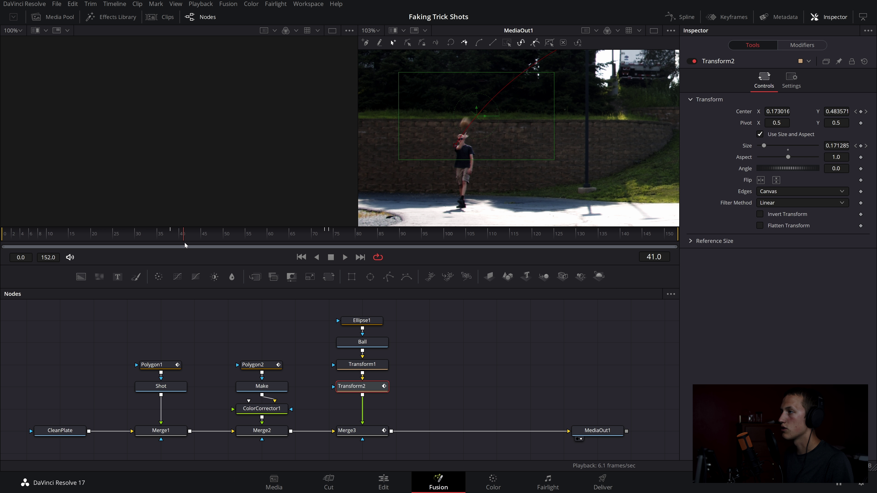
mouse_move(186, 242)
left_mouse_down()
mouse_move(195, 242)
mouse_move(184, 246)
left_mouse_up()
left_click(455, 145)
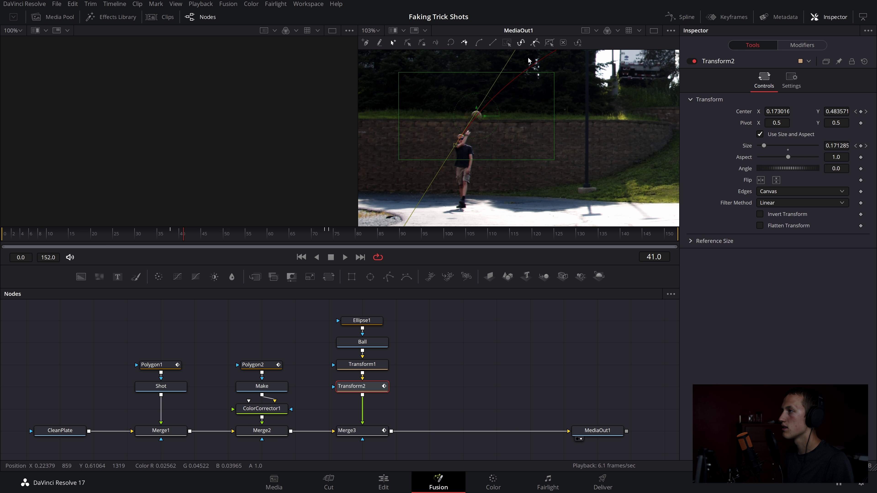
scroll(547, 113, "up", 5)
key("space")
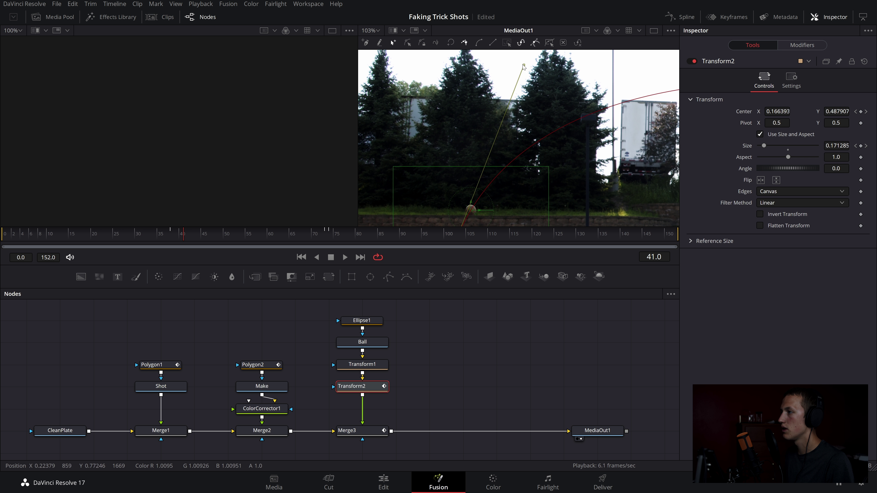
key("ctrl+f")
key("space")
Step: Enable Motion Blur on Transform2 with Quality 10 and save the project
left_click(791, 81)
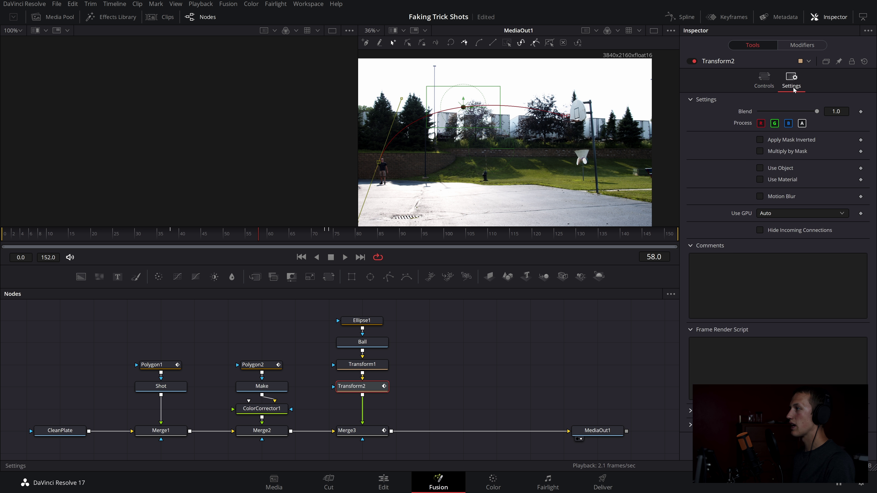
left_click(760, 197)
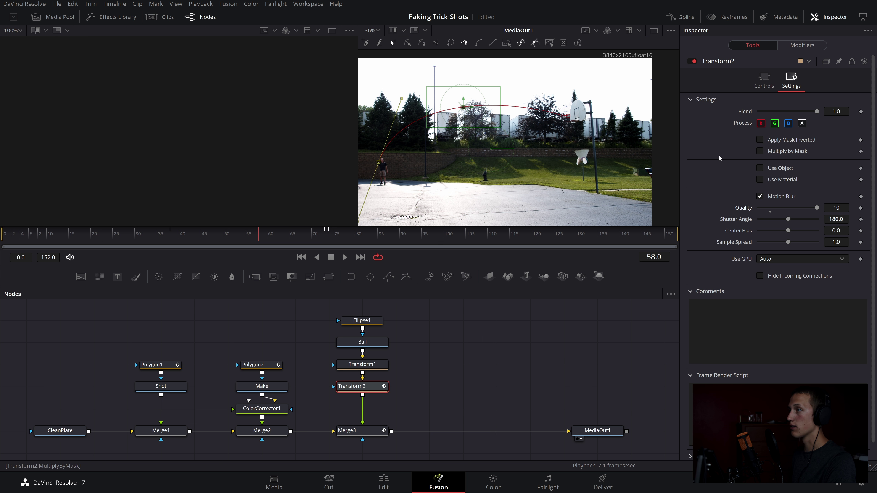
key("ctrl+s")
Step: Play the final composite from frame 0 and check the timing of the ball's flight toward the hoop
left_click(615, 432)
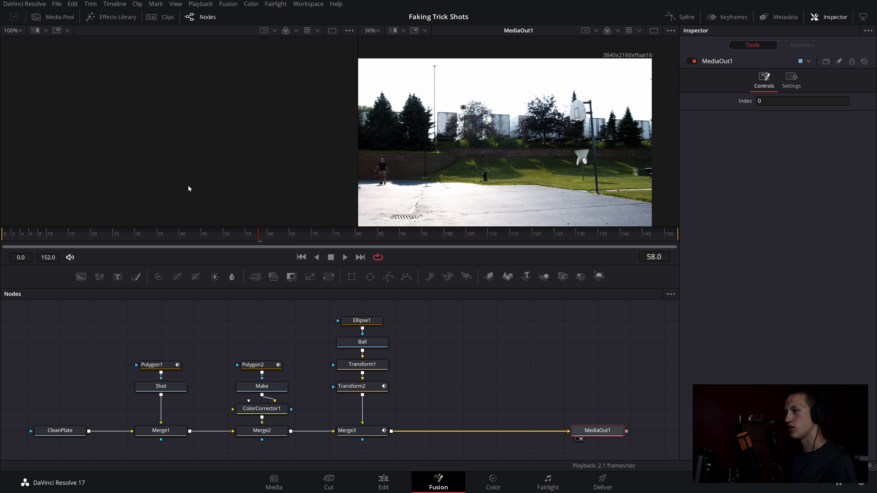
left_click(1, 238)
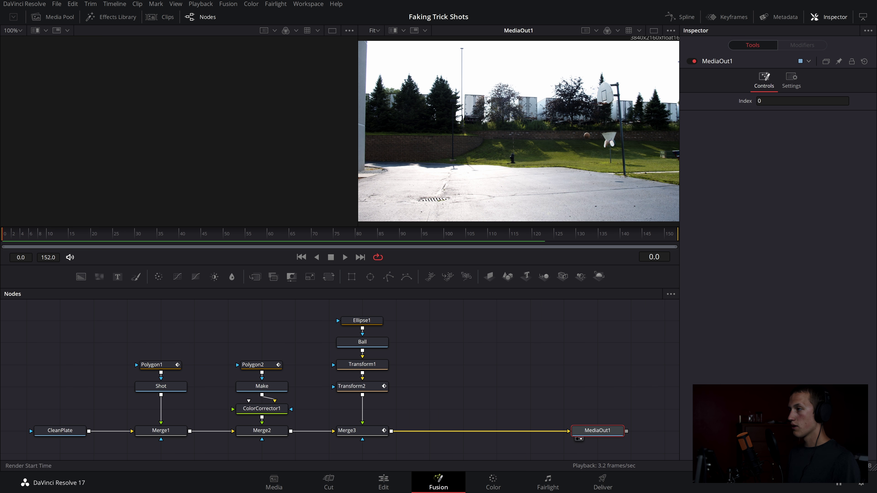
key("space")
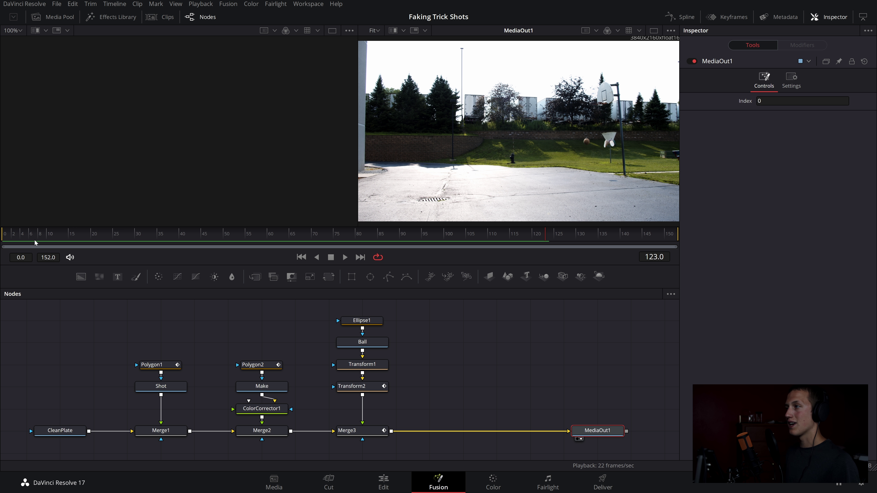
left_click(112, 233)
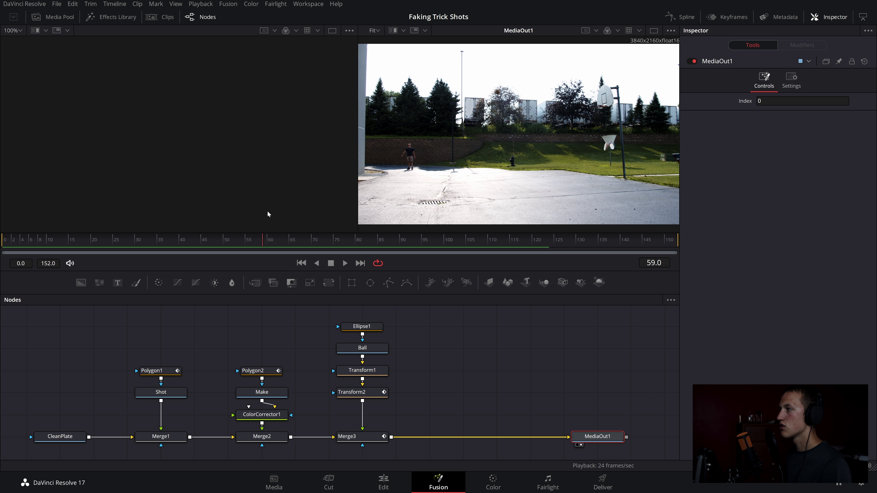
left_click_drag(336, 213, 315, 226)
Step: Open the Spline editor for Transform2 and fit its Displacement and Size curves in the graph
left_click(680, 17)
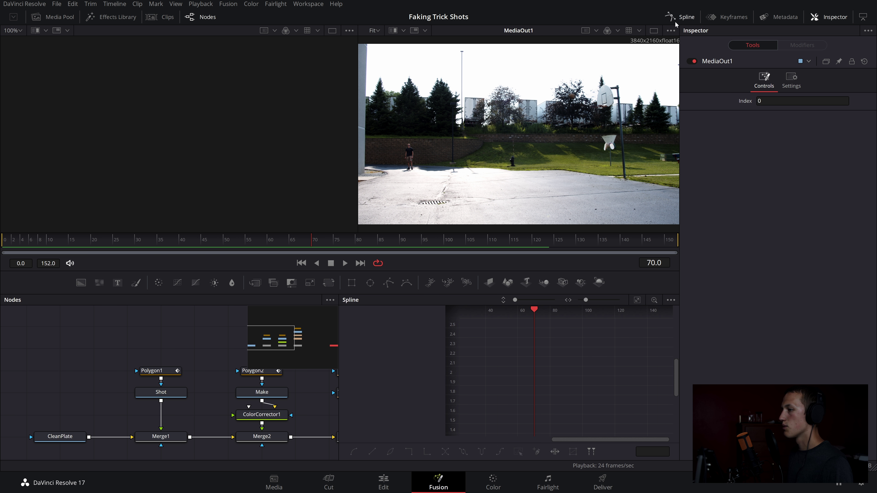
left_click(205, 366)
left_click(352, 323)
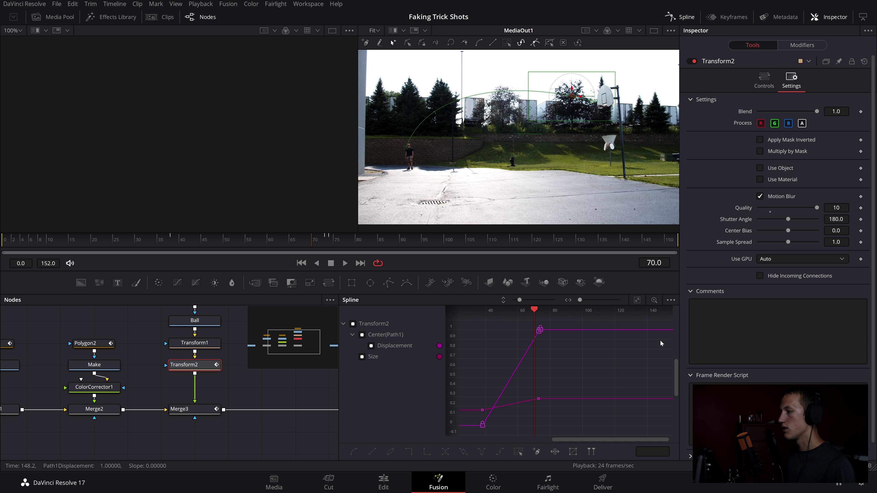
left_click(637, 300)
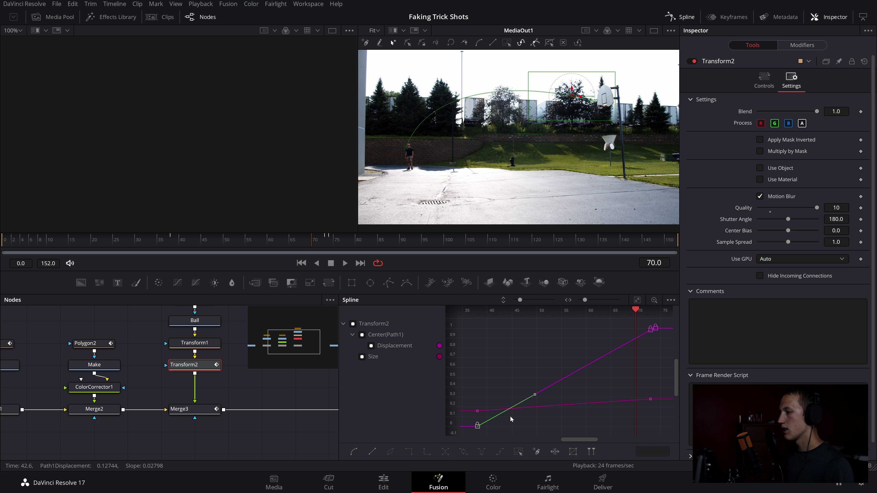
Step: Steepen the start of Transform2's Displacement curve at the frame 38 keyframe so the ball launches faster, and play the shot
left_click(535, 395)
left_click_drag(534, 396, 495, 398)
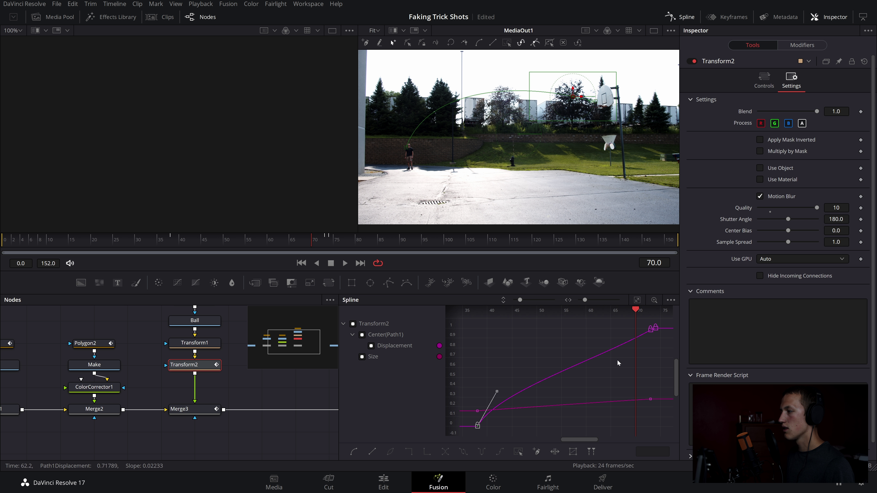
left_click(173, 244)
key("space")
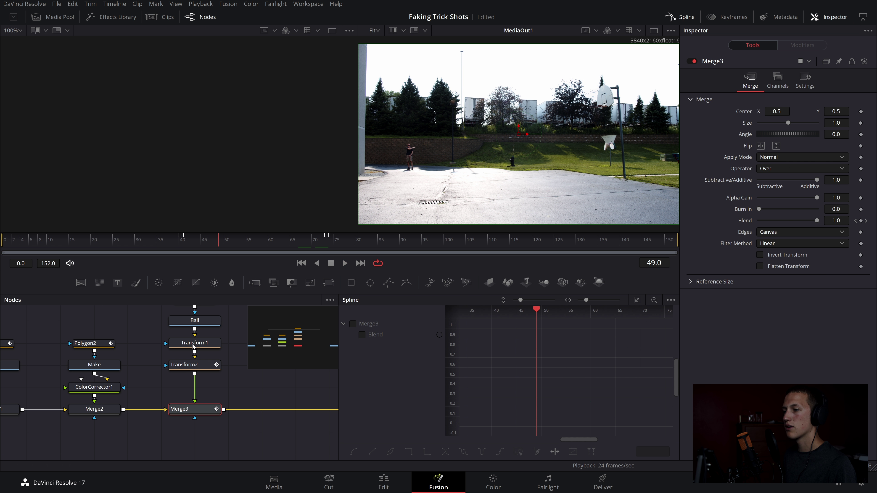
Step: Lower the handle at the frame 38 keyframe of Transform2's Displacement curve to even out the launch speed, and play the shot
left_click(193, 365)
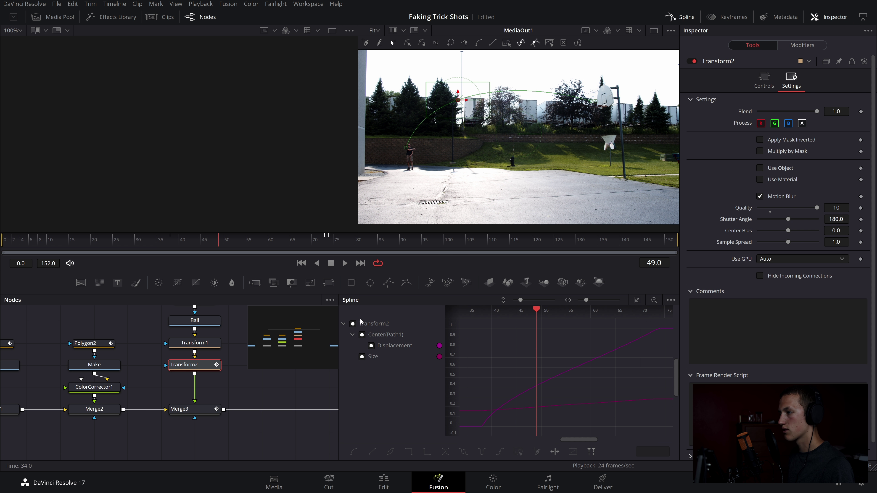
left_click(353, 324)
left_click(500, 398)
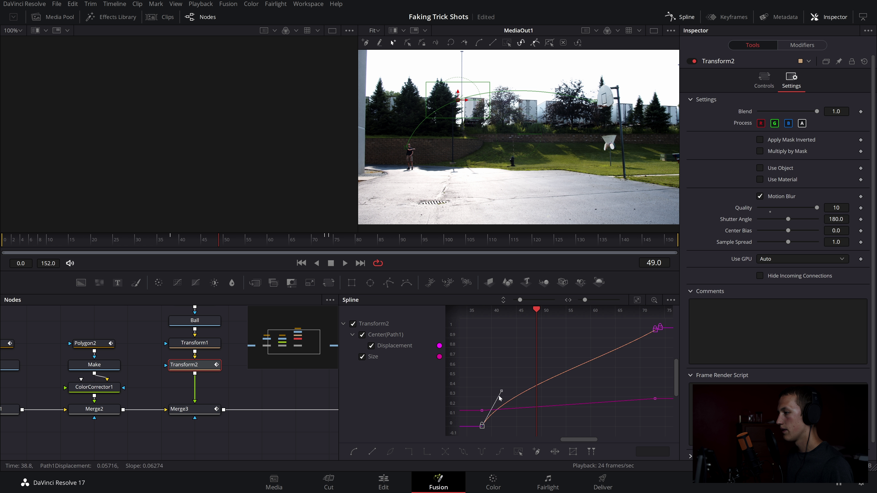
left_click_drag(502, 392, 507, 397)
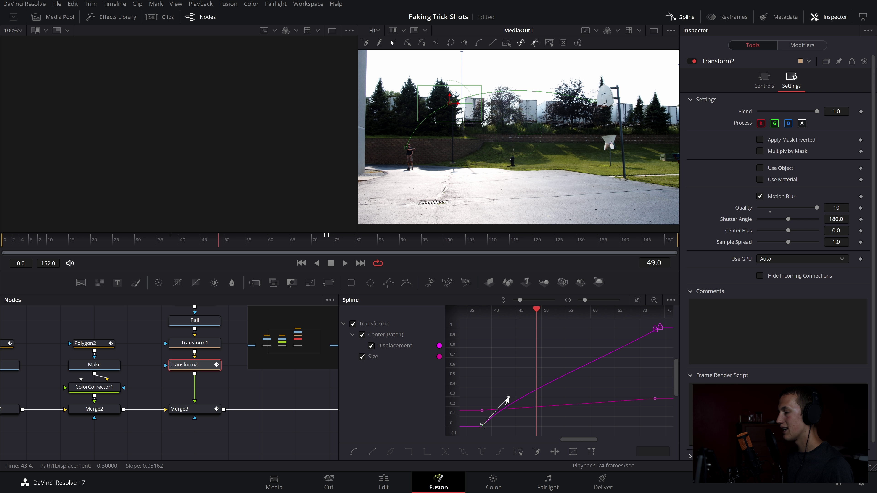
key("space")
left_click(211, 410)
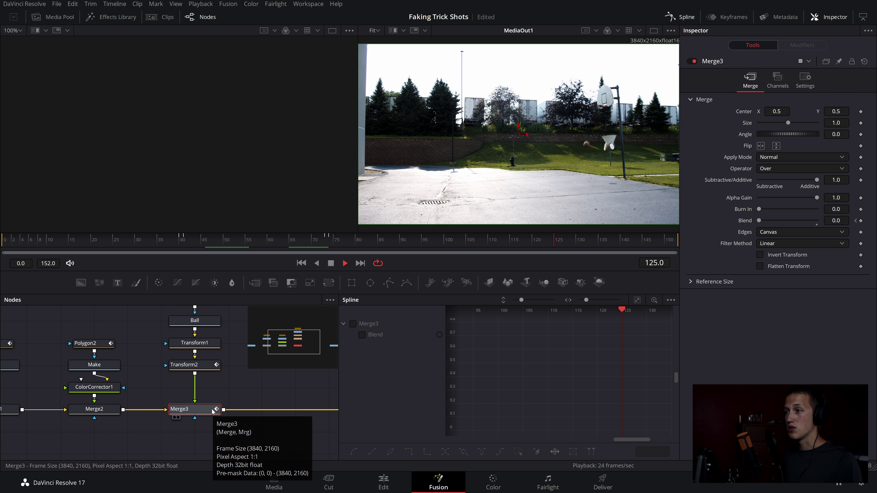
key("space")
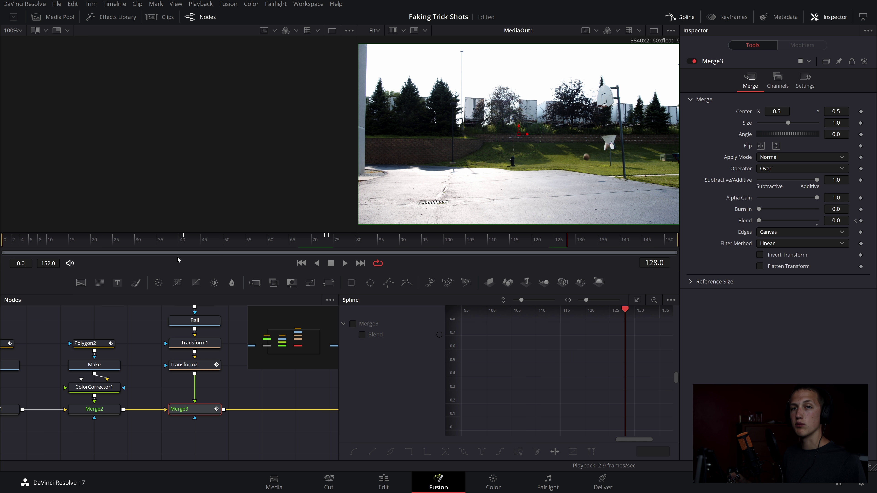
left_click(245, 242)
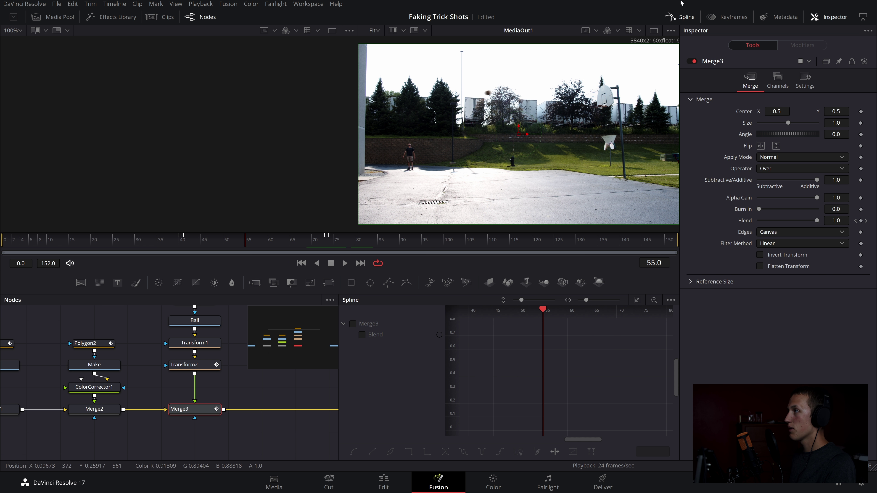
Step: Close the Spline editor and add a shape keyframe to the Polygon1 mask at frame 75
left_click(686, 20)
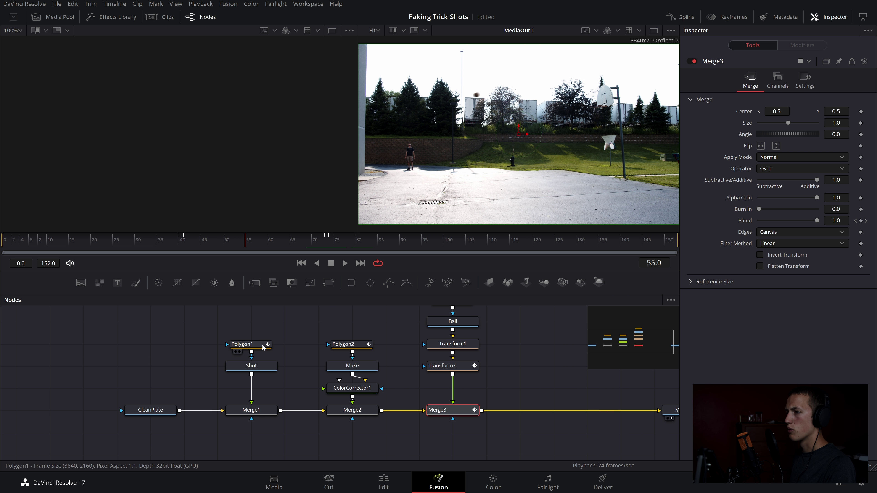
left_click(251, 345)
left_click(315, 244)
key("Left")
key("Left")
key("Left")
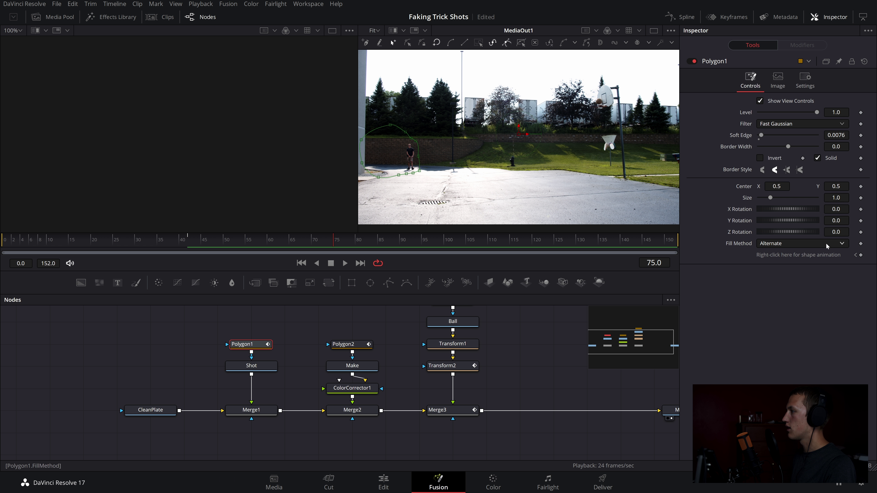
left_click(861, 256)
Step: Extend the Polygon1 mask toward the hoop at frame 101 to make room for the walking player, and check the following frames
left_click_drag(332, 243, 448, 244)
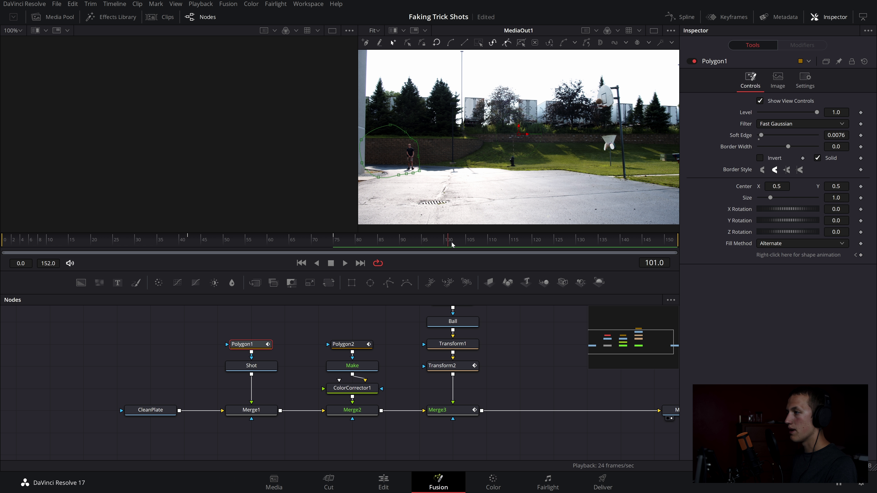
left_click_drag(419, 156, 443, 147)
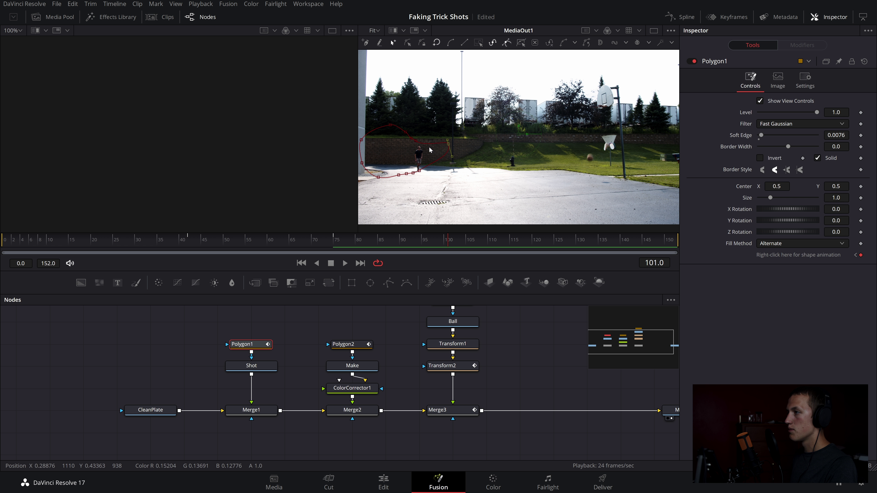
left_click(613, 245)
left_click_drag(580, 249, 552, 245)
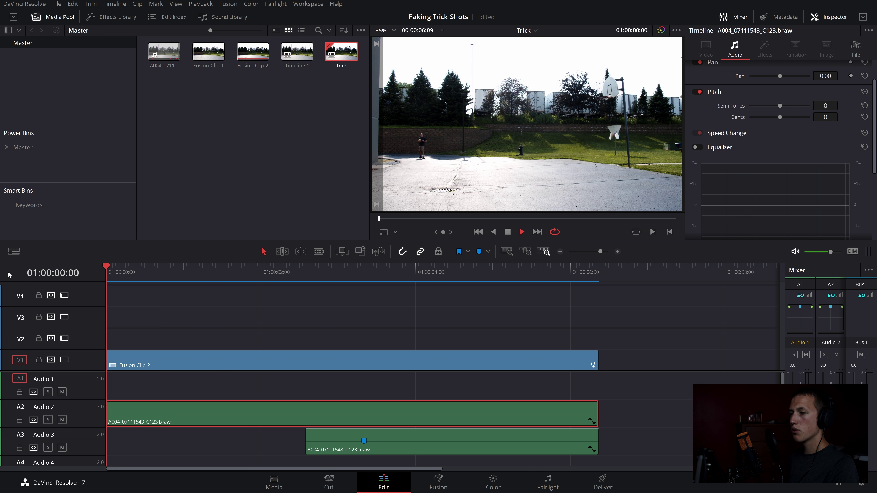
Step: Play the Trick timeline from its start to review the shot with audio, and return to 01:00:04:12
key("space")
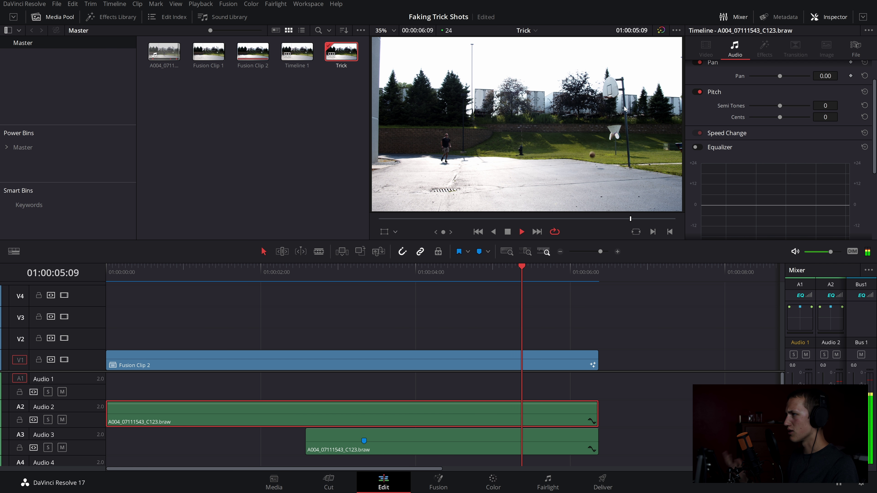
left_click(451, 272)
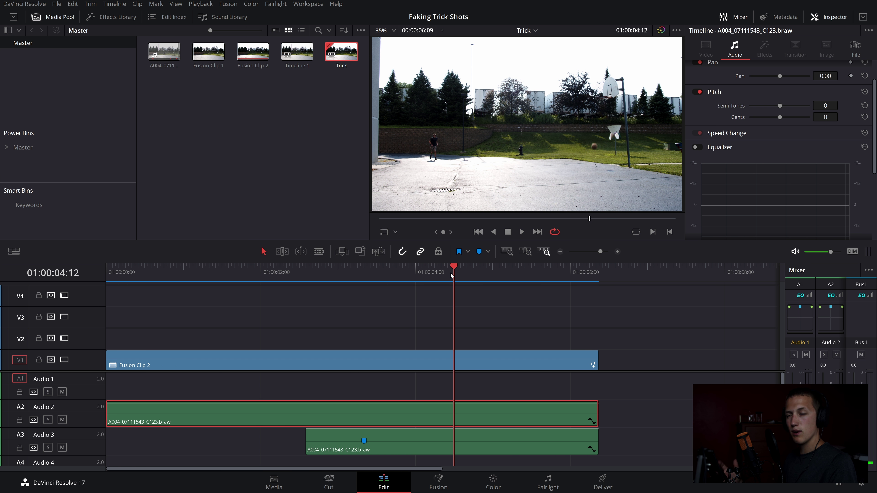